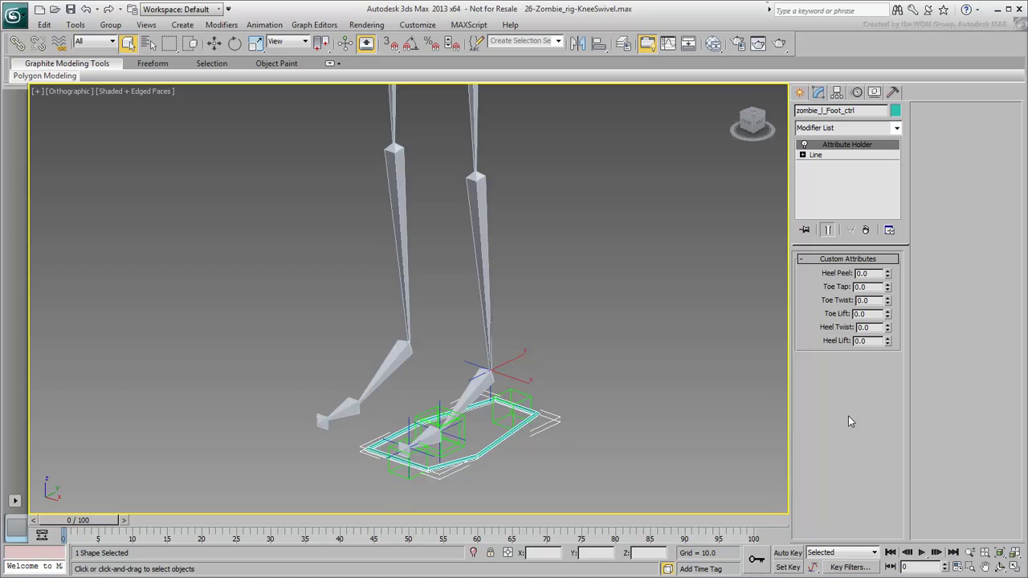
# - Raise the left foot control off the ground to bend the knee and rotate it about 27.7° around Z
pyautogui.rightClick(593, 392)
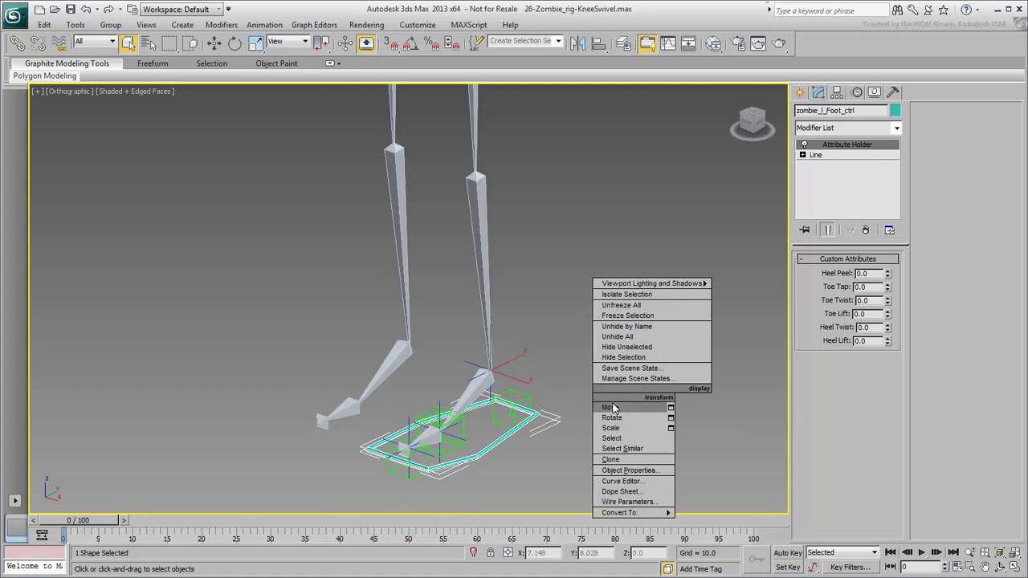
pyautogui.click(613, 407)
pyautogui.moveTo(496, 351); pyautogui.dragTo(566, 319)
pyautogui.rightClick(539, 285)
pyautogui.click(553, 299)
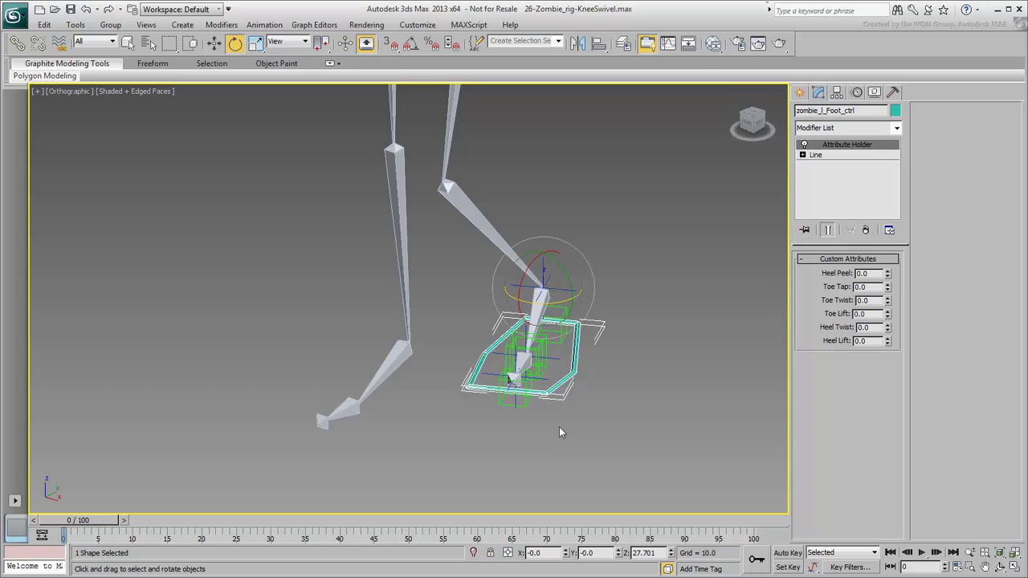
pyautogui.keyDown('alt'); pyautogui.moveTo(559, 432); pyautogui.dragTo(572, 340, button='middle'); pyautogui.keyUp('alt')
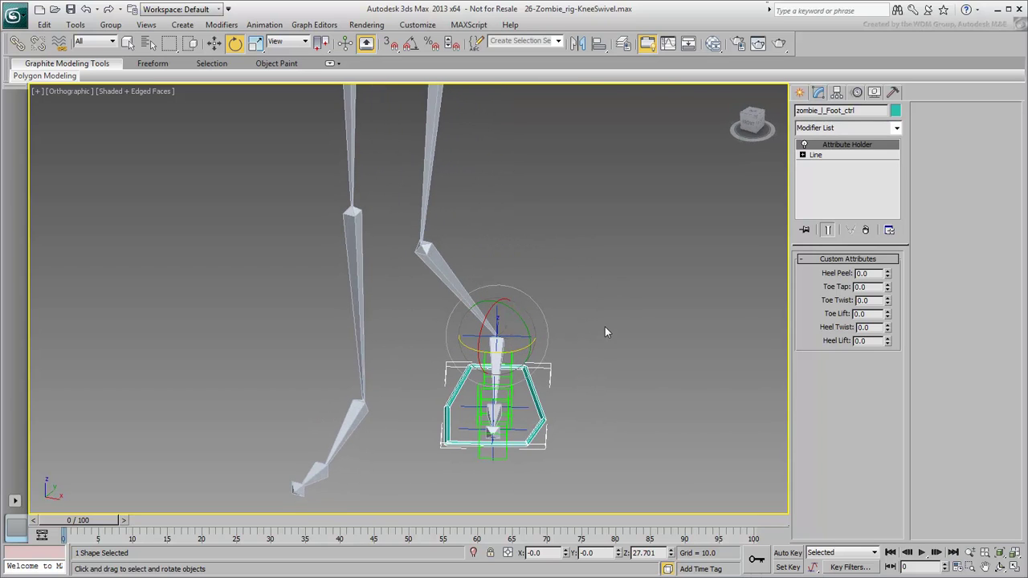
# - Try the heel and toe custom attributes on the raised left foot and cancel each change
pyautogui.moveTo(887, 328); pyautogui.dragTo(891, 275)
pyautogui.rightClick(889, 300)
pyautogui.rightClick(891, 274)
# - Try rotating the left foot control around Z to check how the knee follows, and cancel the rotation
pyautogui.moveTo(641, 317); pyautogui.dragTo(635, 346, button='middle')
pyautogui.scroll(-2, 634, 347)
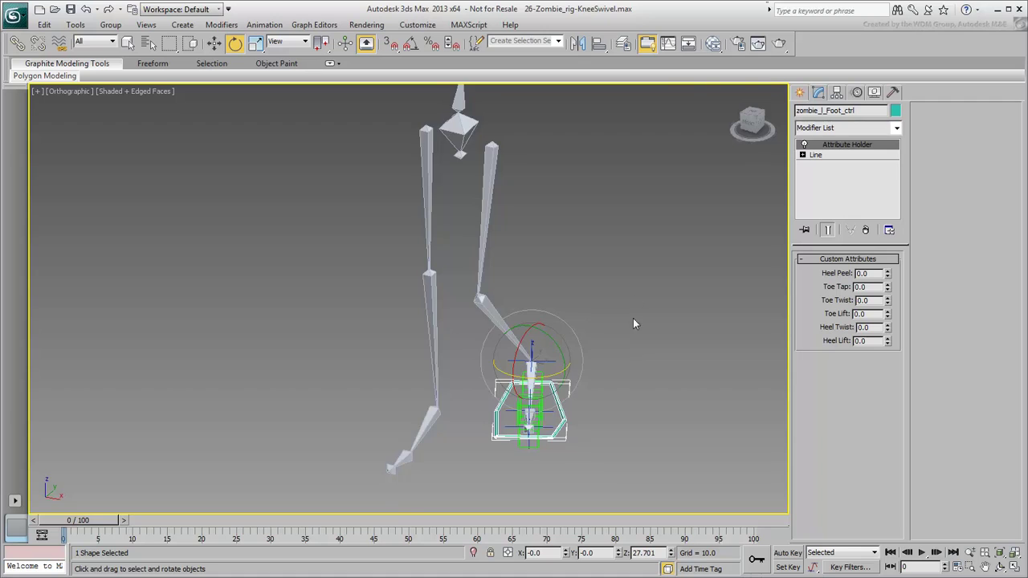
pyautogui.moveTo(631, 290); pyautogui.dragTo(629, 330, button='middle')
pyautogui.moveTo(619, 389)
pyautogui.keyDown('alt'); pyautogui.mouseDown(button='middle')
pyautogui.moveTo(639, 387)
pyautogui.moveTo(627, 387)
pyautogui.mouseUp(button='middle'); pyautogui.keyUp('alt')
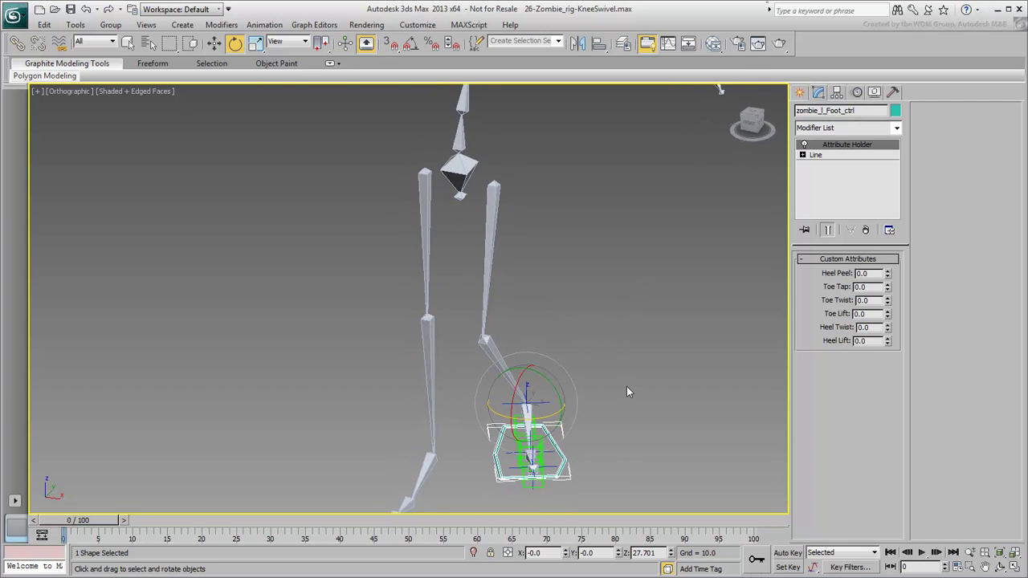
pyautogui.moveTo(546, 420)
pyautogui.mouseDown()
pyautogui.moveTo(533, 400)
pyautogui.moveTo(538, 418)
pyautogui.moveTo(611, 387)
pyautogui.mouseUp()
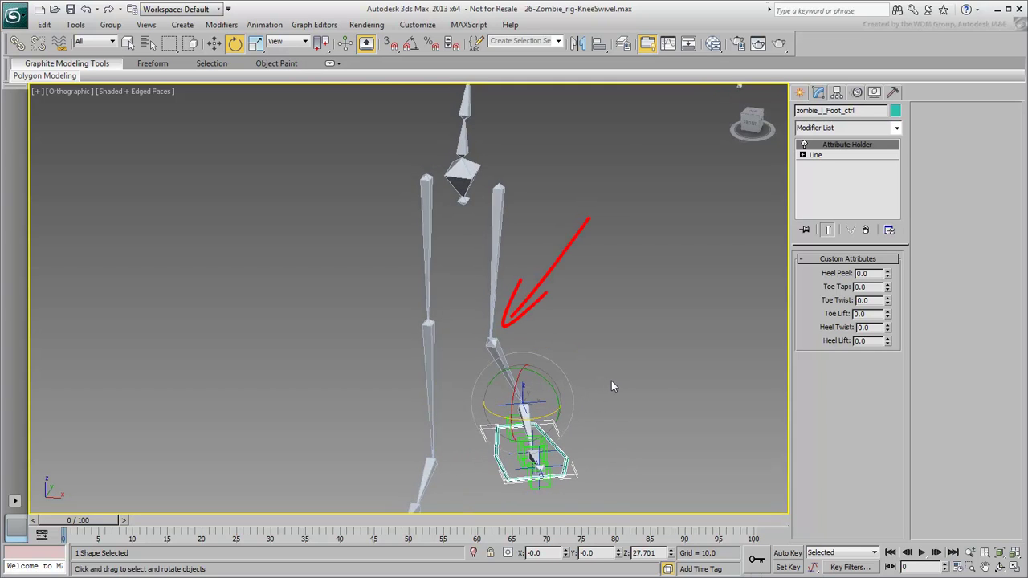
pyautogui.keyDown('alt'); pyautogui.moveTo(611, 386); pyautogui.dragTo(604, 387, button='middle'); pyautogui.keyUp('alt')
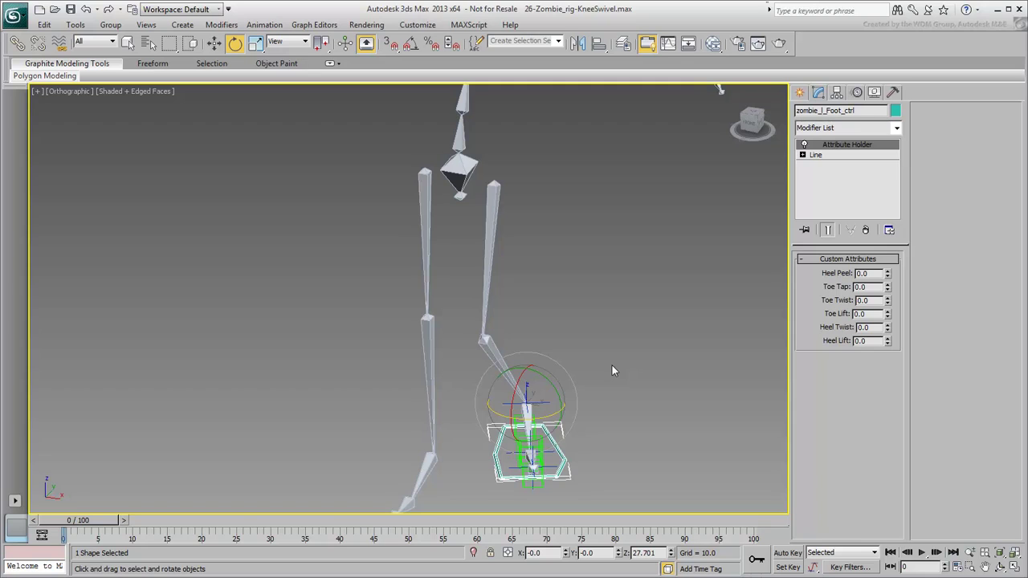
# - Switch the IK solver plane's parent space of the left heel IK goal from Start Joint to IK Goal
pyautogui.click(611, 368)
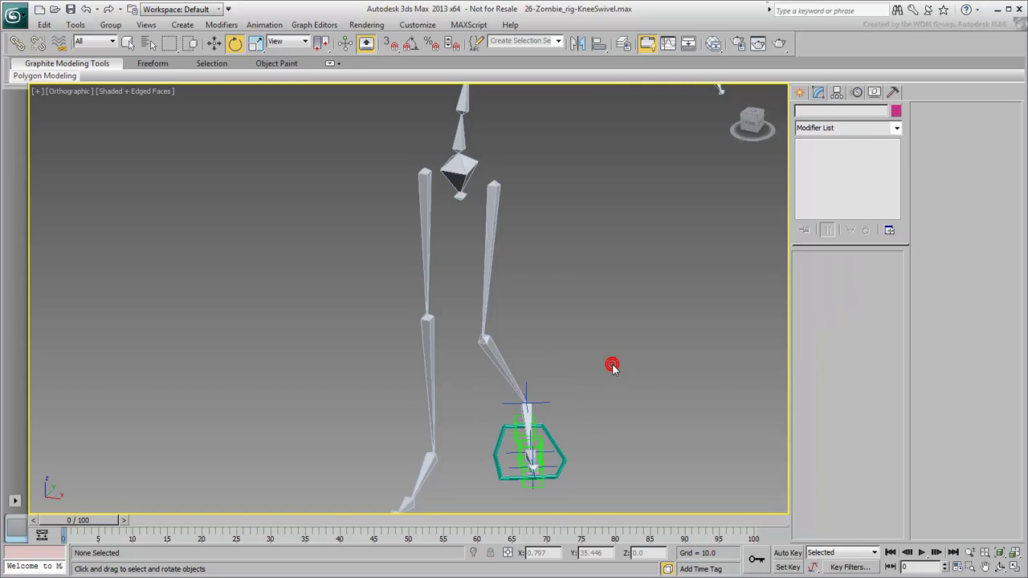
pyautogui.click(549, 407)
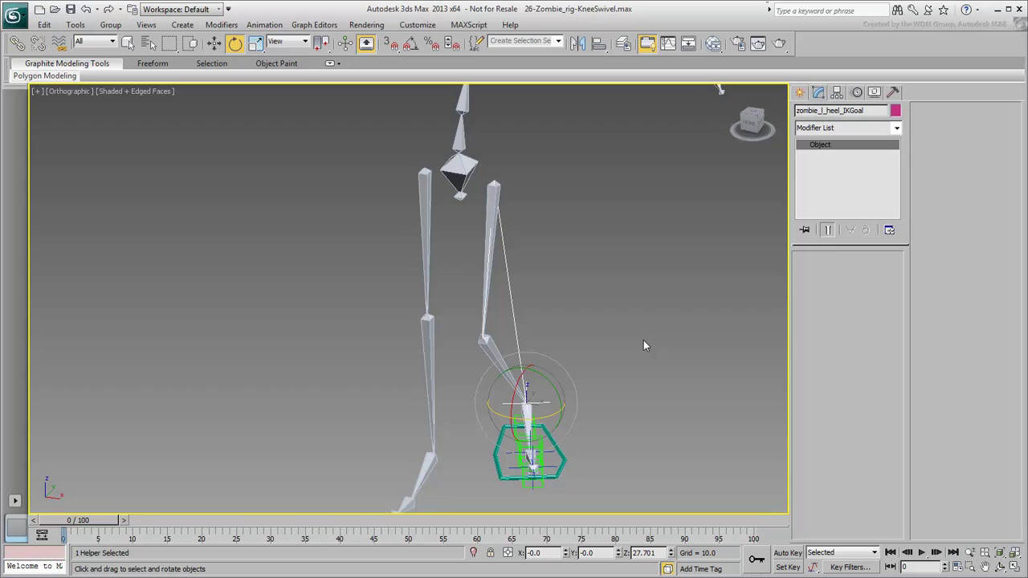
pyautogui.click(857, 91)
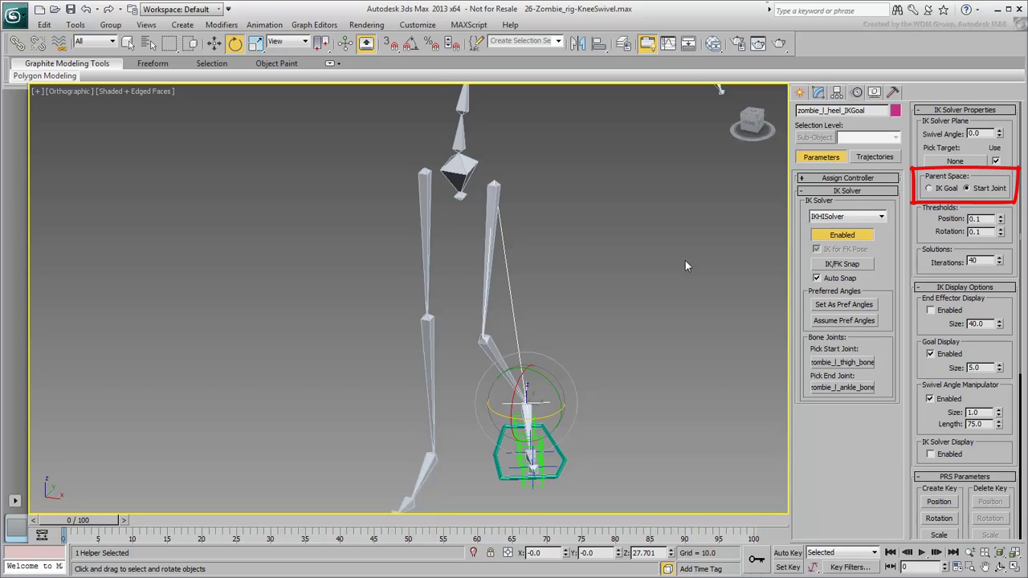
pyautogui.click(491, 248)
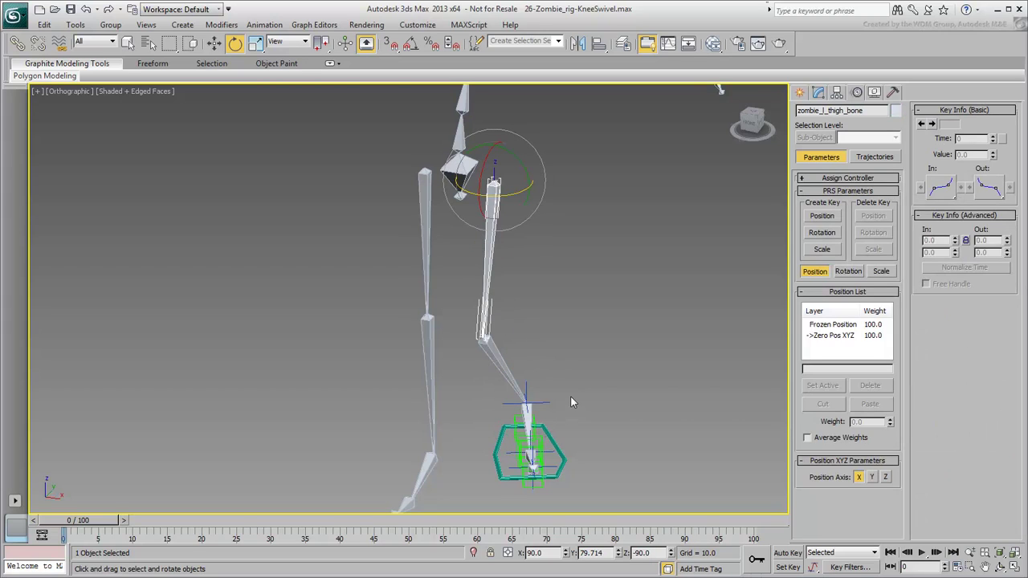
pyautogui.click(546, 409)
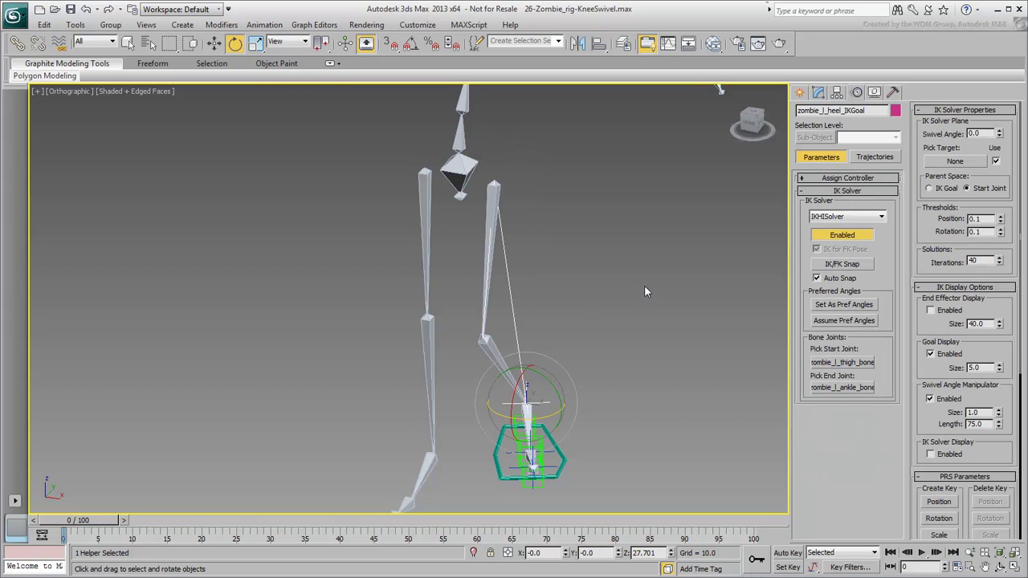
pyautogui.click(929, 188)
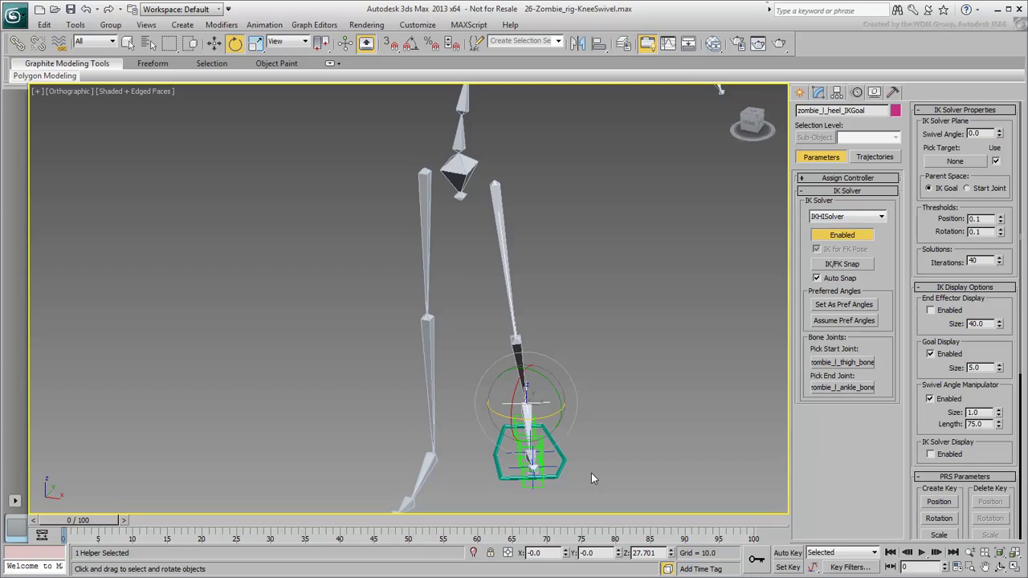
# - Test the knee's response by rotating the left foot control to about 43.8° around Z and trying its custom attributes
pyautogui.click(564, 457)
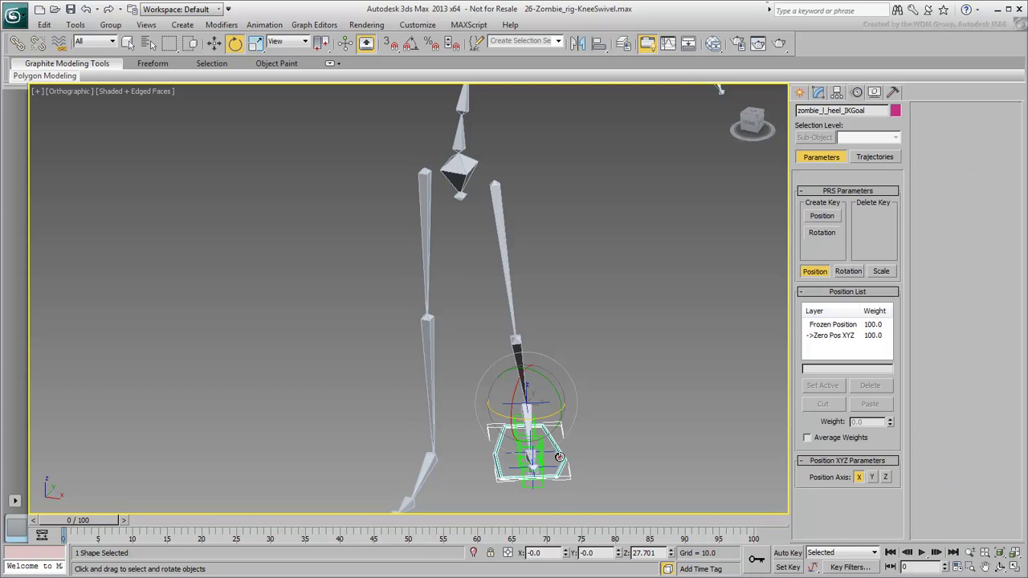
pyautogui.moveTo(549, 411)
pyautogui.mouseDown()
pyautogui.moveTo(569, 416)
pyautogui.moveTo(556, 411)
pyautogui.mouseUp()
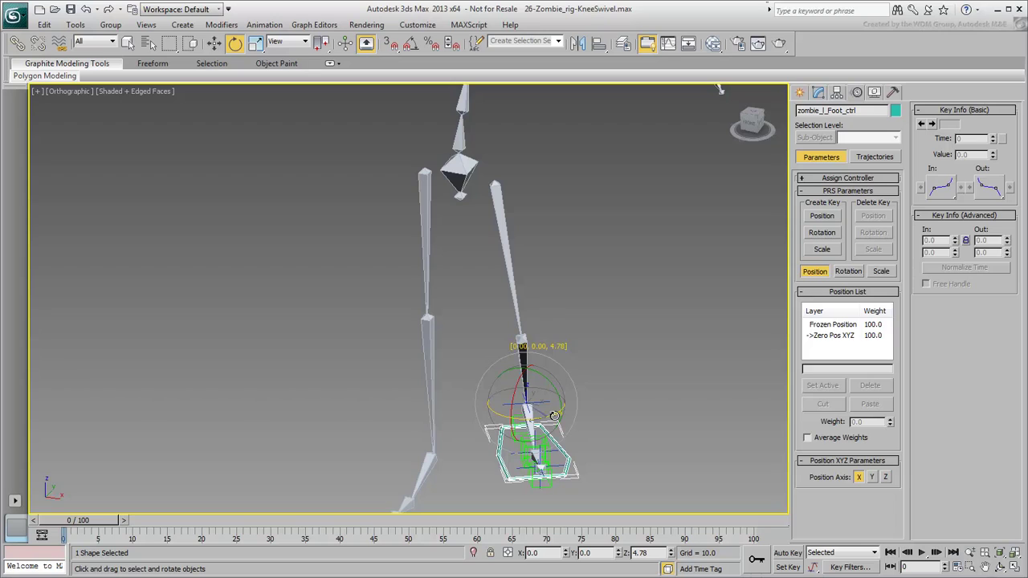
pyautogui.click(818, 94)
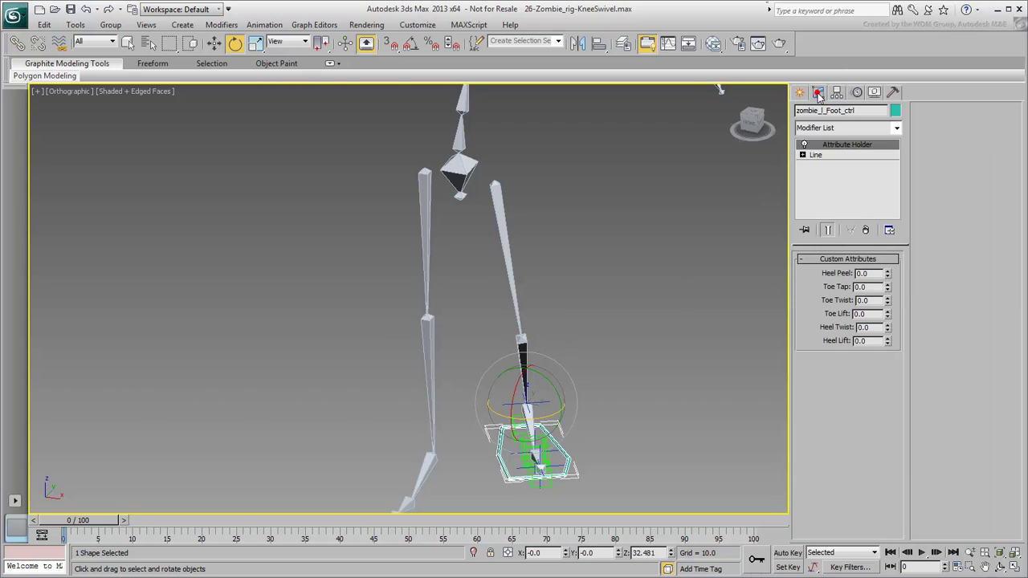
pyautogui.moveTo(888, 301); pyautogui.dragTo(885, 282)
pyautogui.rightClick(885, 283)
pyautogui.moveTo(887, 326)
pyautogui.mouseDown()
pyautogui.moveTo(882, 297)
pyautogui.moveTo(878, 313)
pyautogui.mouseUp()
pyautogui.rightClick(879, 312)
pyautogui.moveTo(543, 419); pyautogui.dragTo(632, 351)
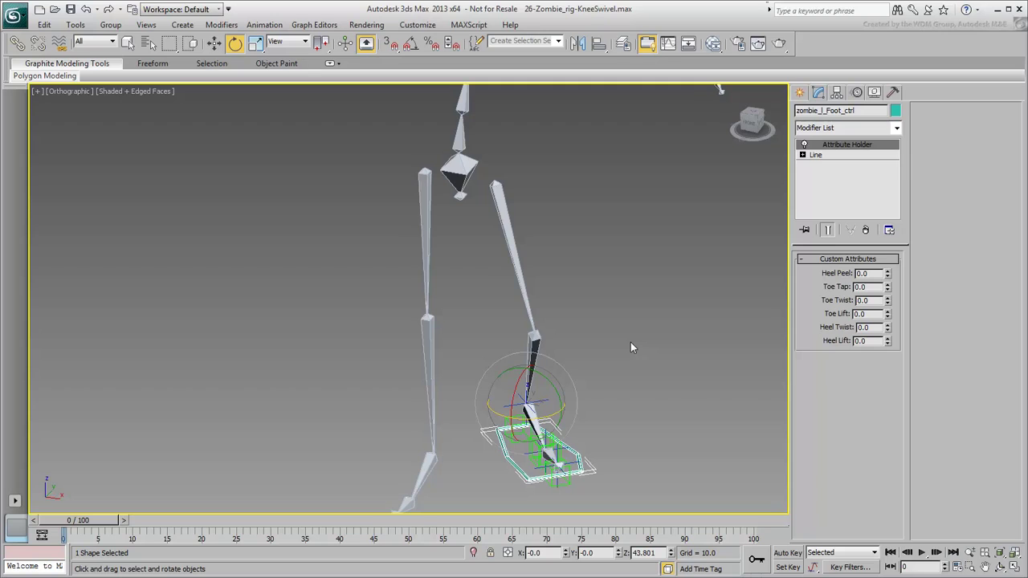
# - Try varying the Swivel Angle in the left heel IK goal's solver properties
pyautogui.click(633, 343)
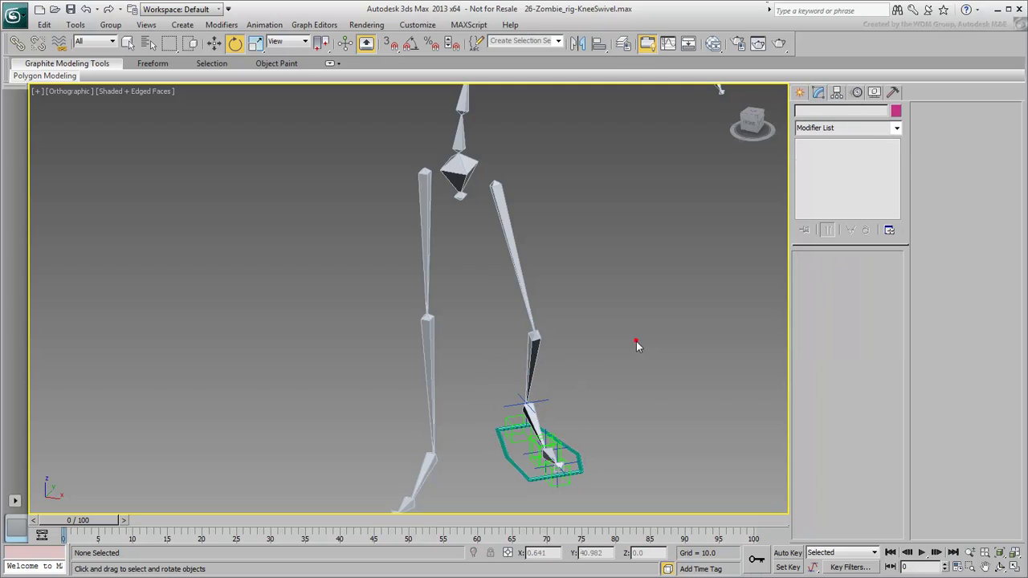
pyautogui.click(514, 414)
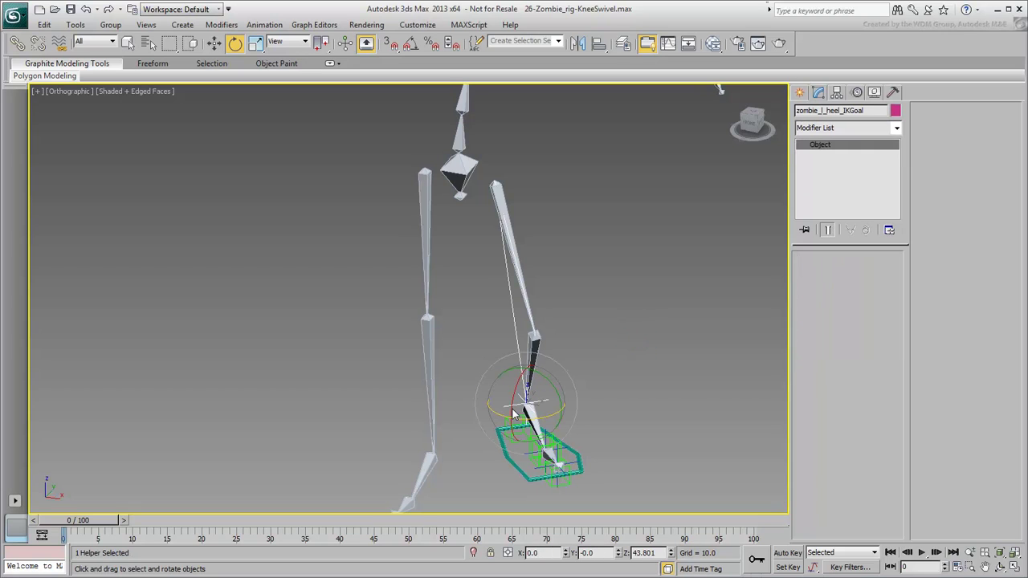
pyautogui.click(856, 92)
pyautogui.moveTo(999, 135)
pyautogui.mouseDown()
pyautogui.moveTo(994, 159)
pyautogui.moveTo(994, 103)
pyautogui.moveTo(994, 152)
pyautogui.moveTo(997, 135)
pyautogui.mouseUp()
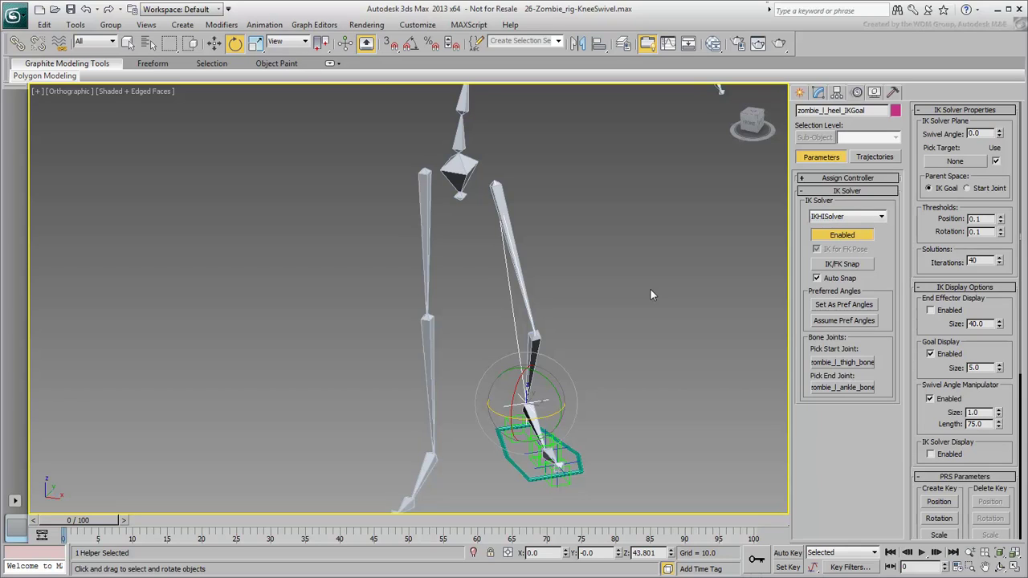
# - Reset the left foot control with Transform To Zero
pyautogui.click(523, 470)
pyautogui.rightClick(503, 468)
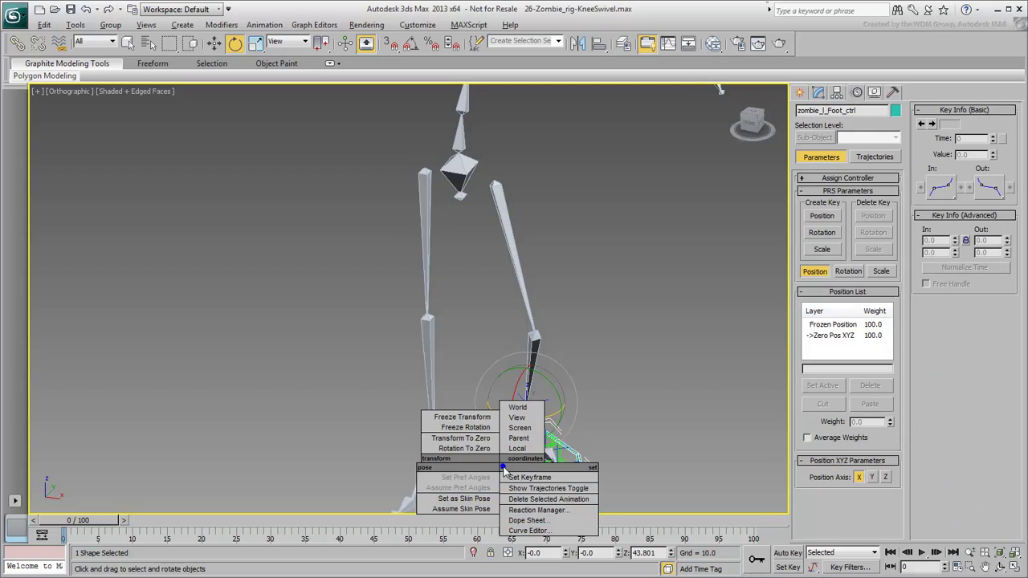
pyautogui.click(461, 438)
pyautogui.moveTo(552, 389); pyautogui.dragTo(569, 366, button='middle')
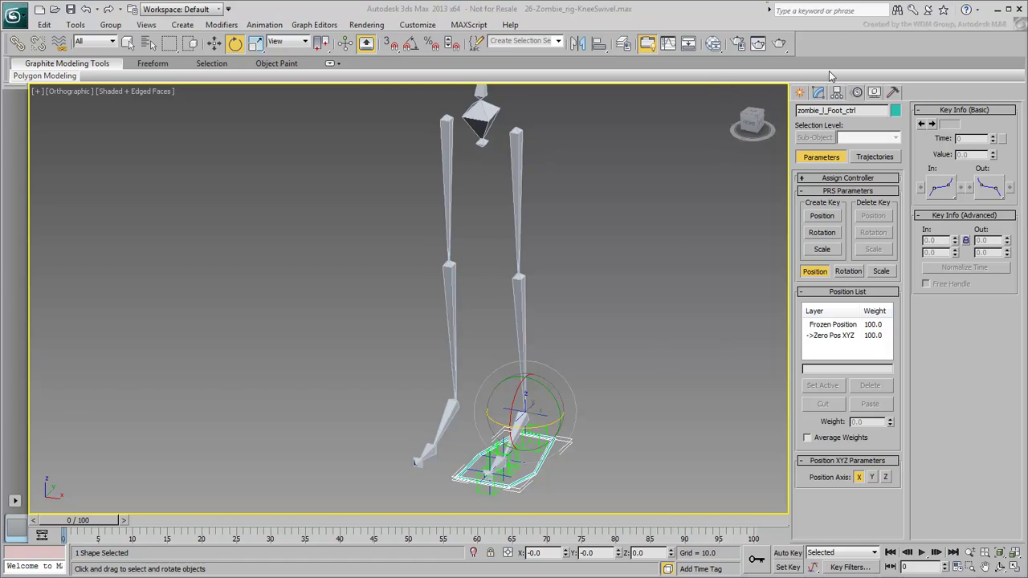
# - Define a float spinner parameter named Knee Swivel for the left foot control in the Parameter Editor
pyautogui.click(818, 92)
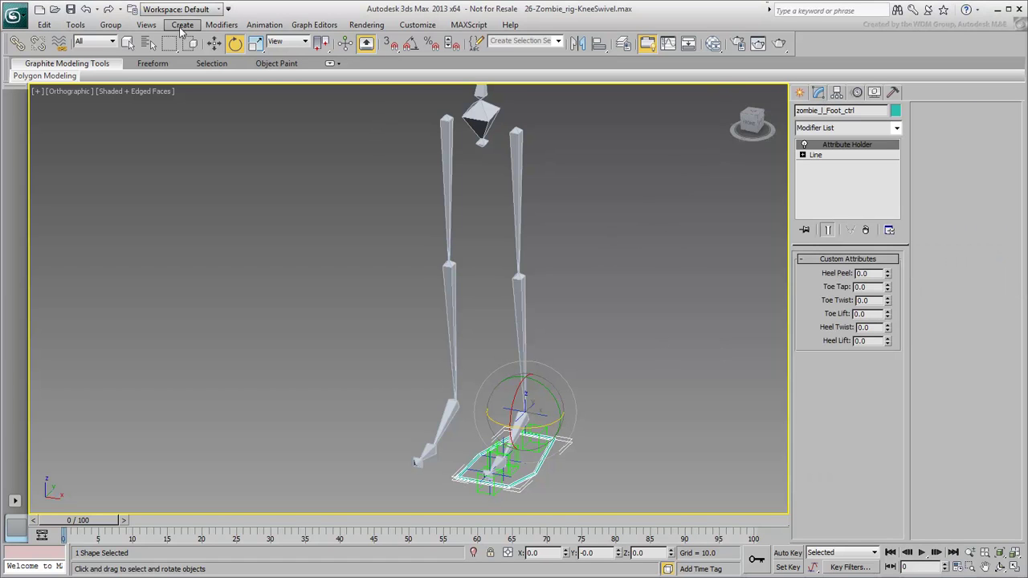
pyautogui.click(265, 25)
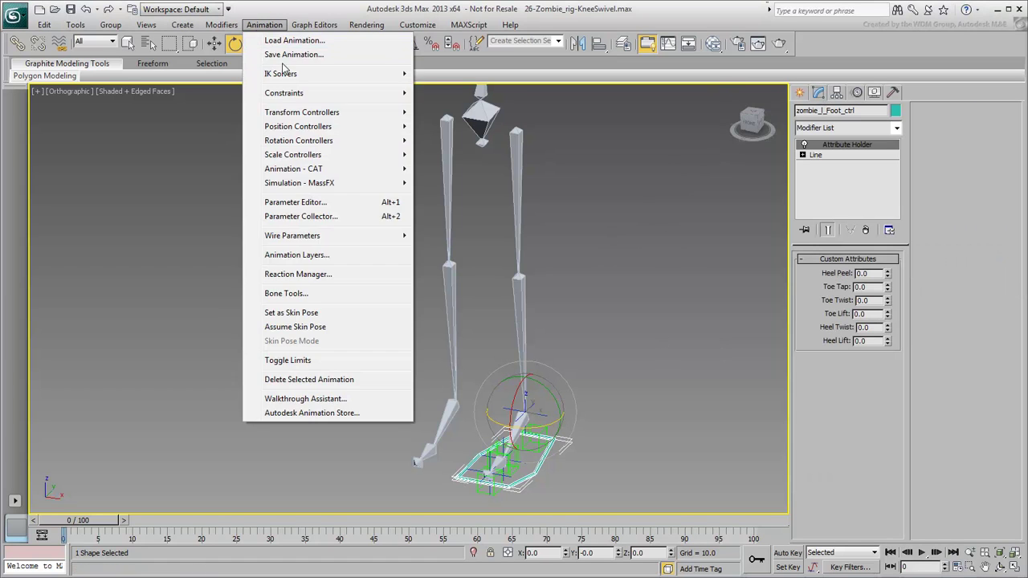
pyautogui.click(300, 207)
pyautogui.moveTo(333, 169); pyautogui.dragTo(170, 103)
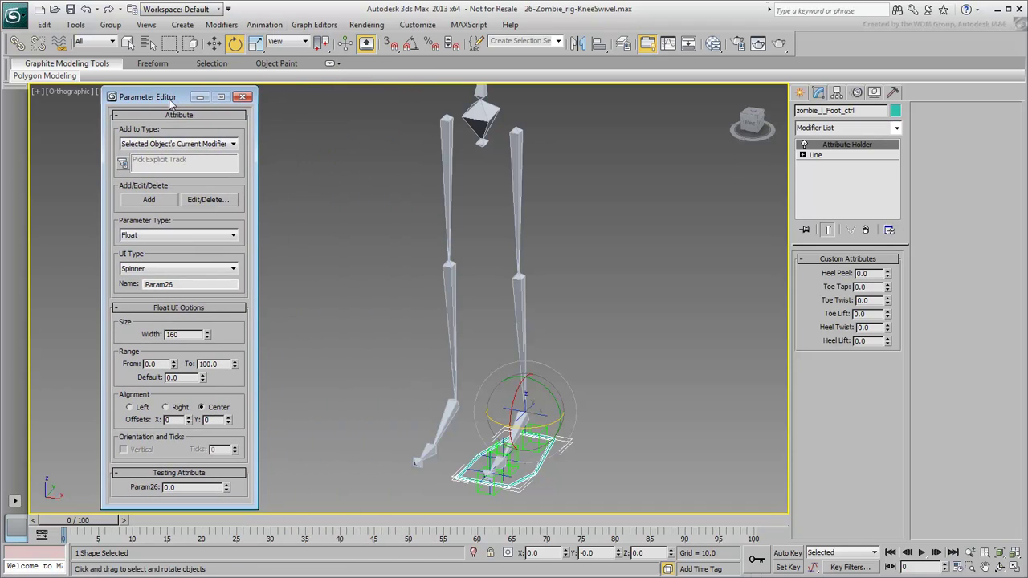
pyautogui.moveTo(191, 285); pyautogui.dragTo(126, 293)
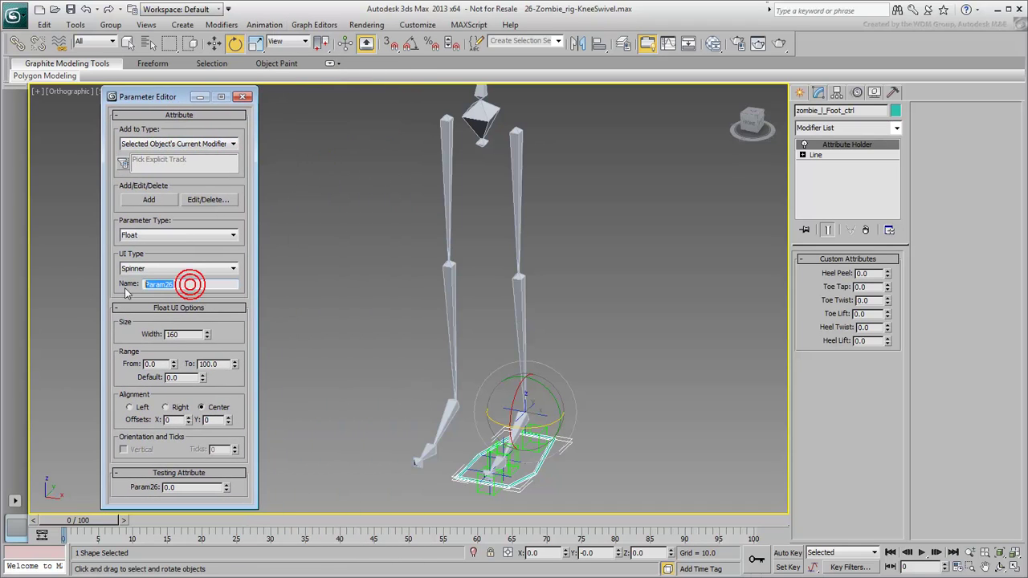
pyautogui.write('Knee Swivel')
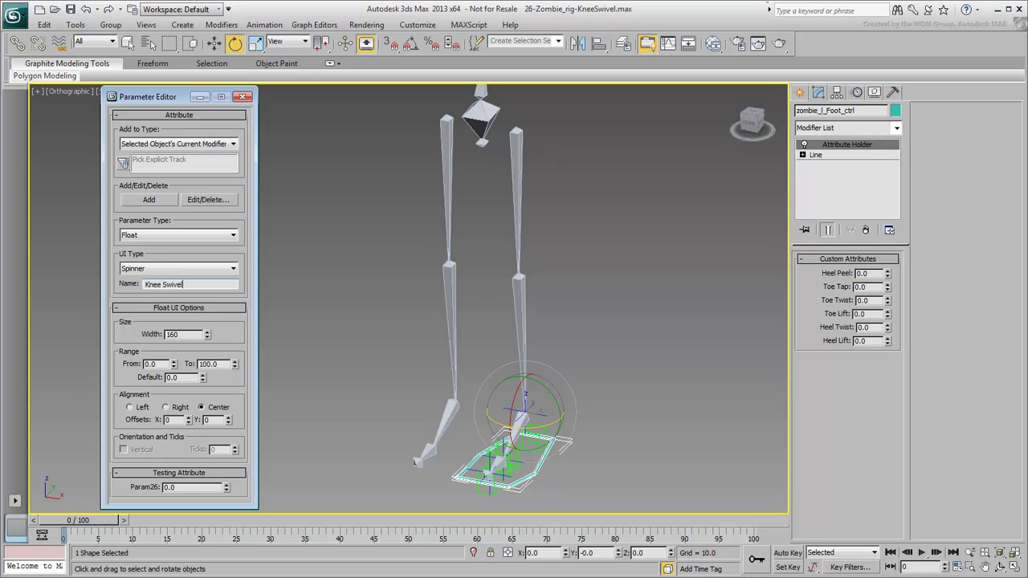
pyautogui.press('Return')
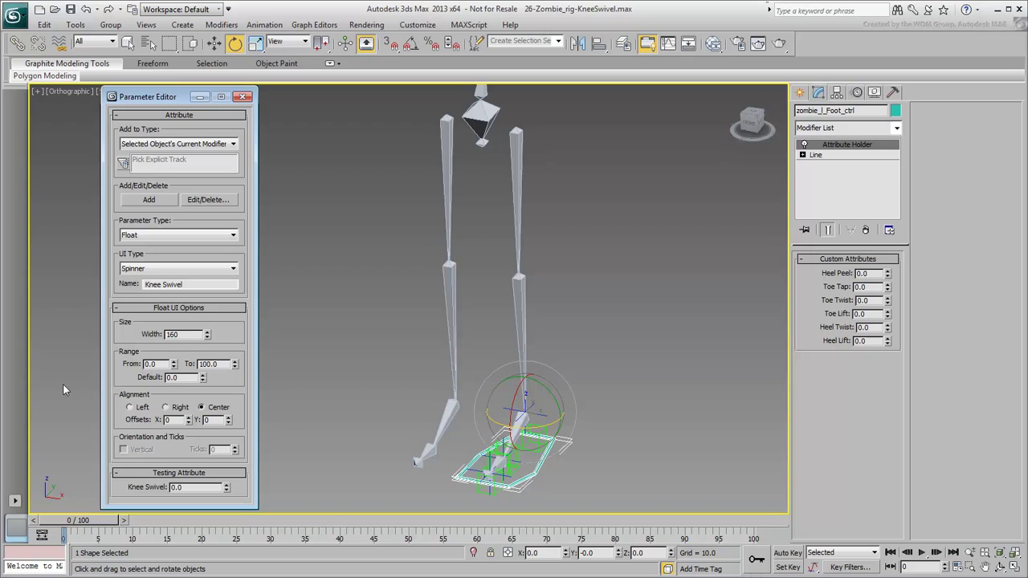
# - Give the Knee Swivel spinner a width of 100 and a range from -10 to 10
pyautogui.doubleClick(189, 335)
pyautogui.write('100')
pyautogui.press('Return')
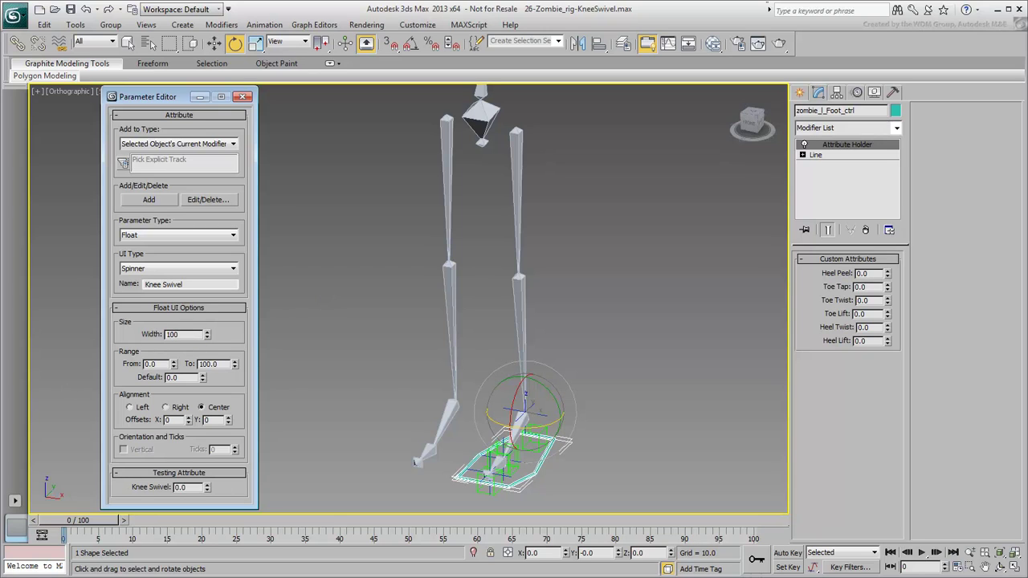
pyautogui.doubleClick(161, 363)
pyautogui.press('Return')
pyautogui.doubleClick(204, 364)
pyautogui.write('10')
pyautogui.press('Return')
# - Right-align the Knee Swivel spinner, add it to the foot control's custom attributes and close the Parameter Editor
pyautogui.click(170, 408)
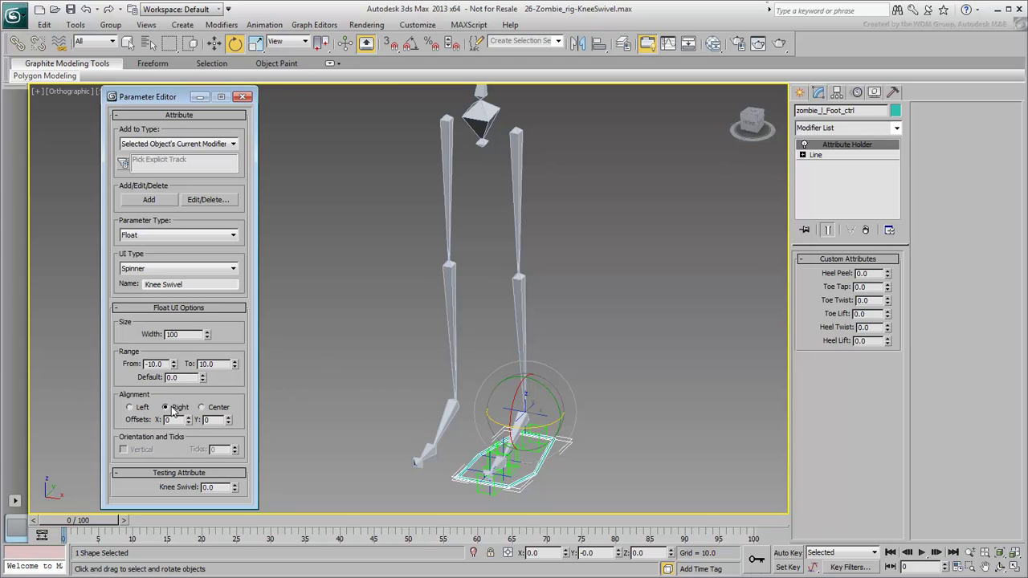
pyautogui.click(153, 200)
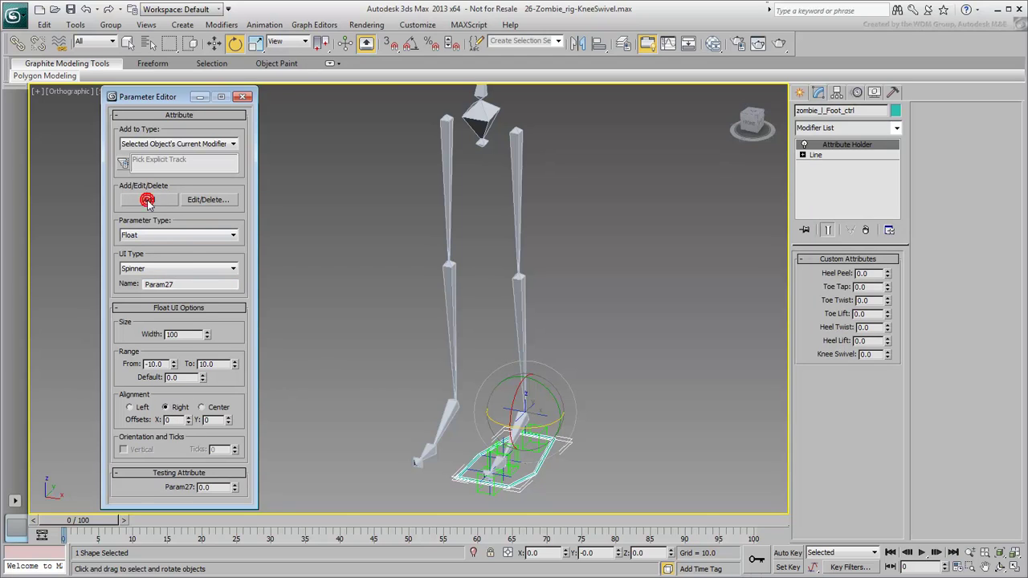
pyautogui.click(244, 100)
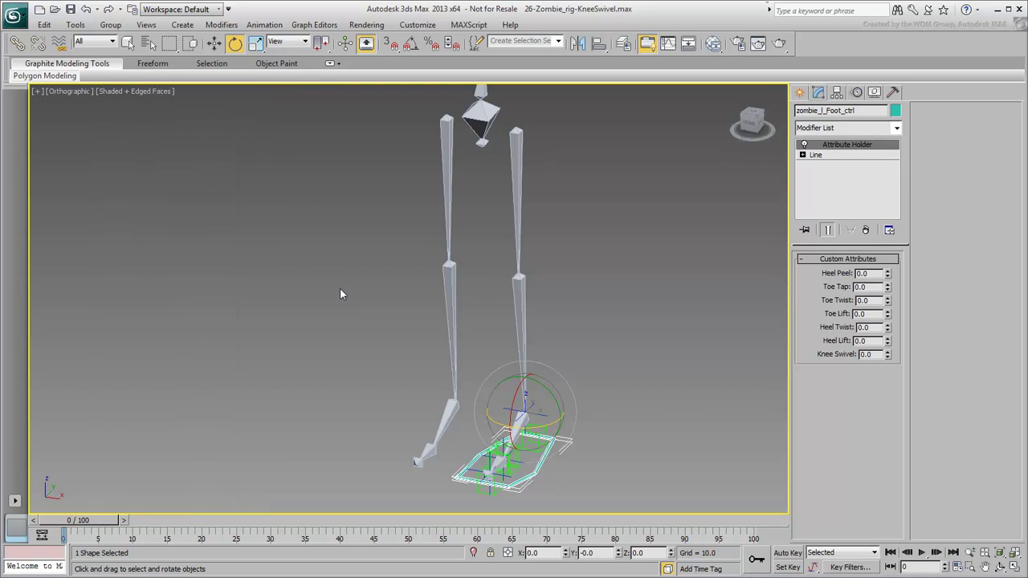
# - Open the Reaction Manager and add the left foot control's Knee Swivel custom attribute as a new master
pyautogui.click(264, 24)
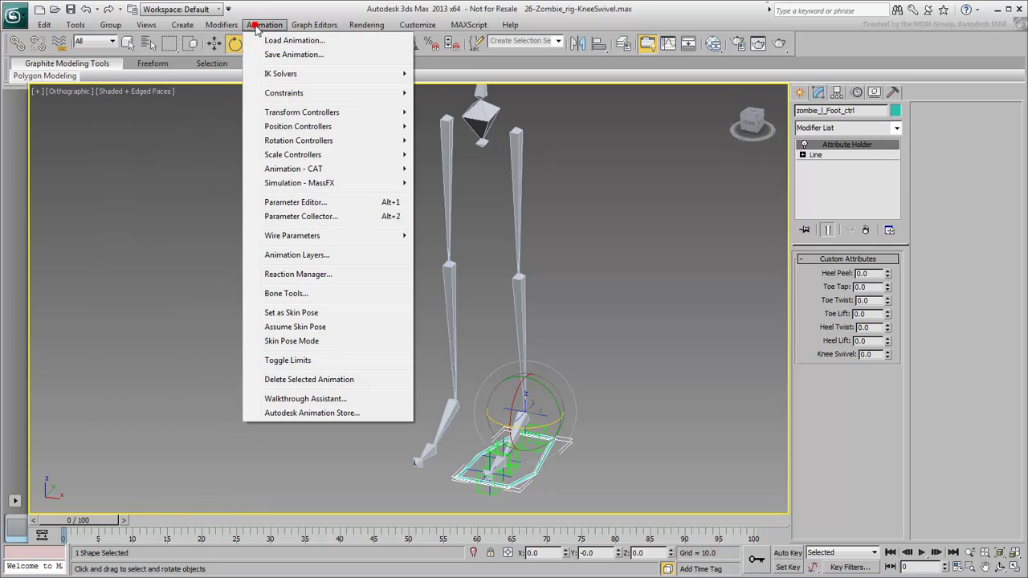
pyautogui.click(298, 275)
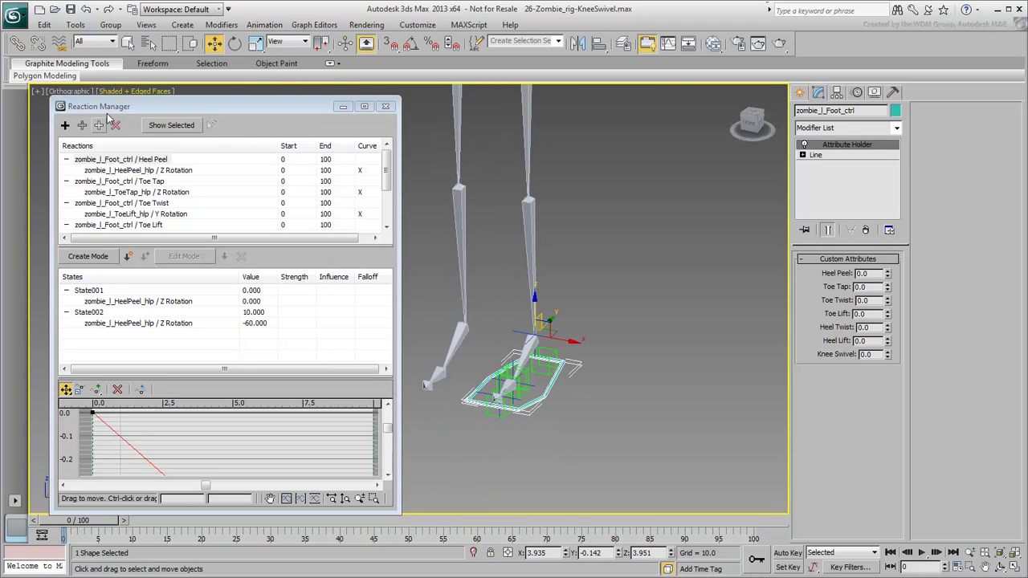
pyautogui.click(64, 126)
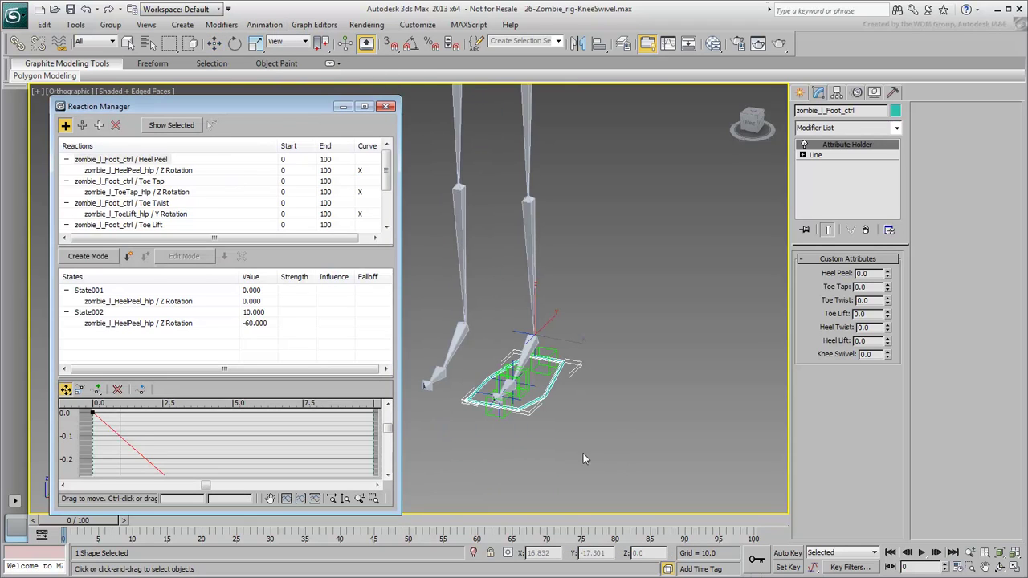
pyautogui.click(546, 390)
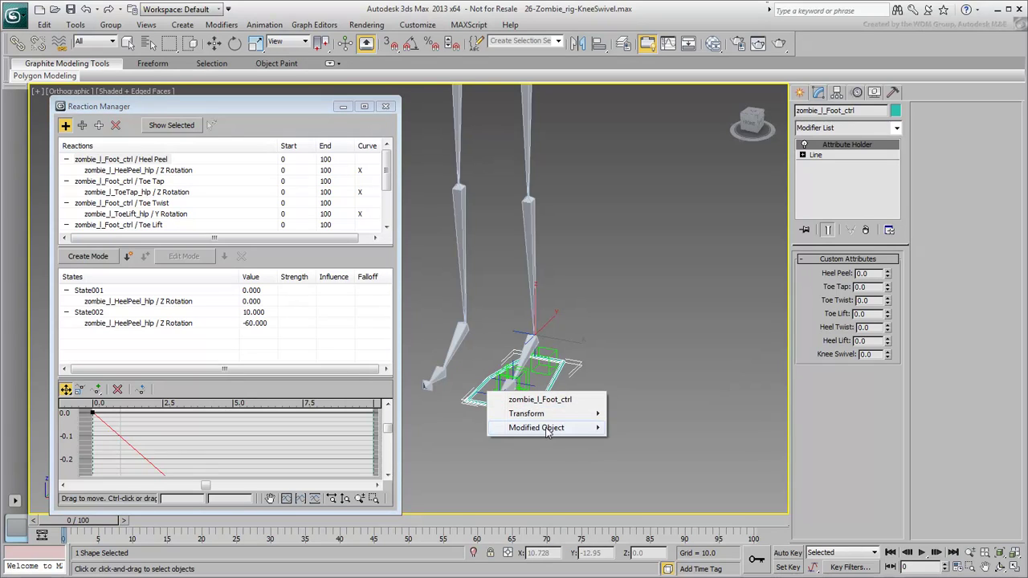
pyautogui.click(544, 428)
pyautogui.click(659, 426)
pyautogui.moveTo(746, 434)
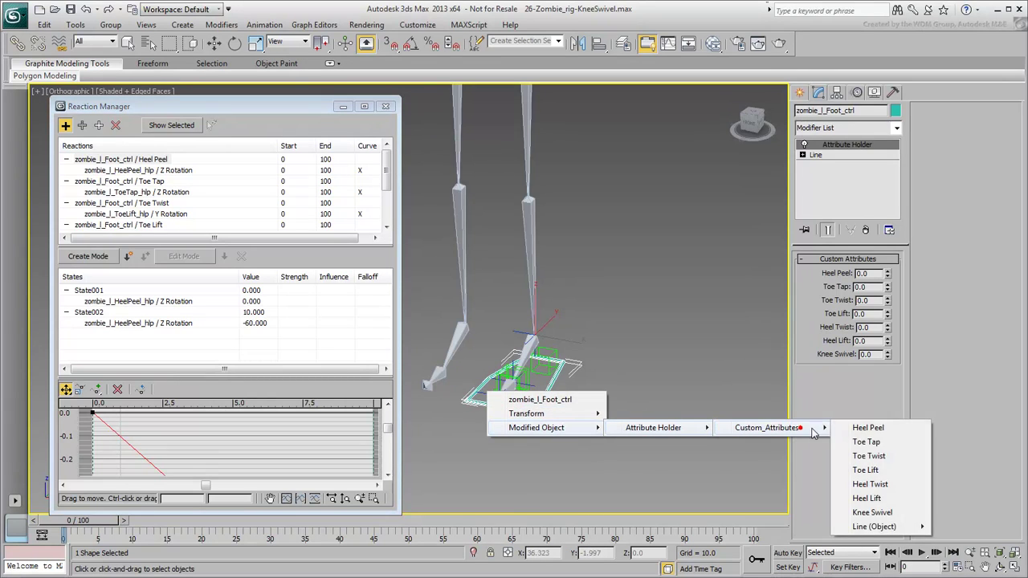
pyautogui.click(864, 514)
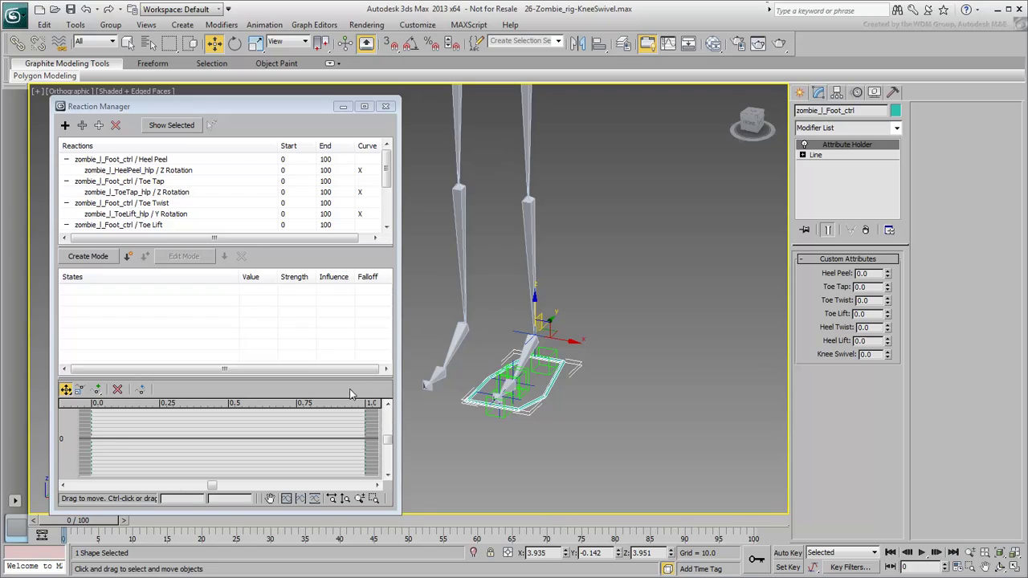
# - Select the zombie_l_heel_IKGoal and add its Swivel Angle as the slave of the Knee Swivel master
pyautogui.click(579, 317)
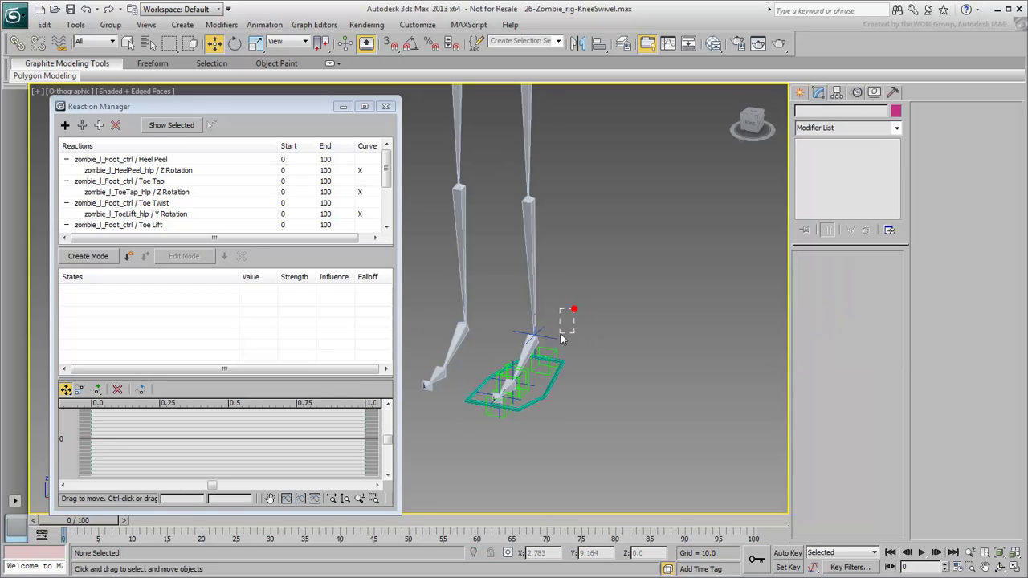
pyautogui.moveTo(574, 313); pyautogui.dragTo(549, 354)
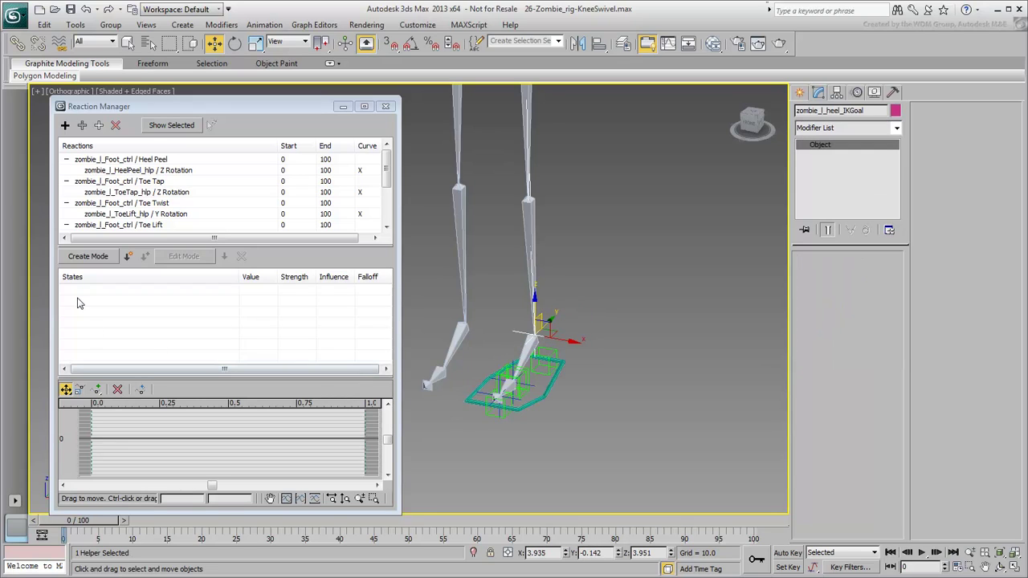
pyautogui.click(99, 127)
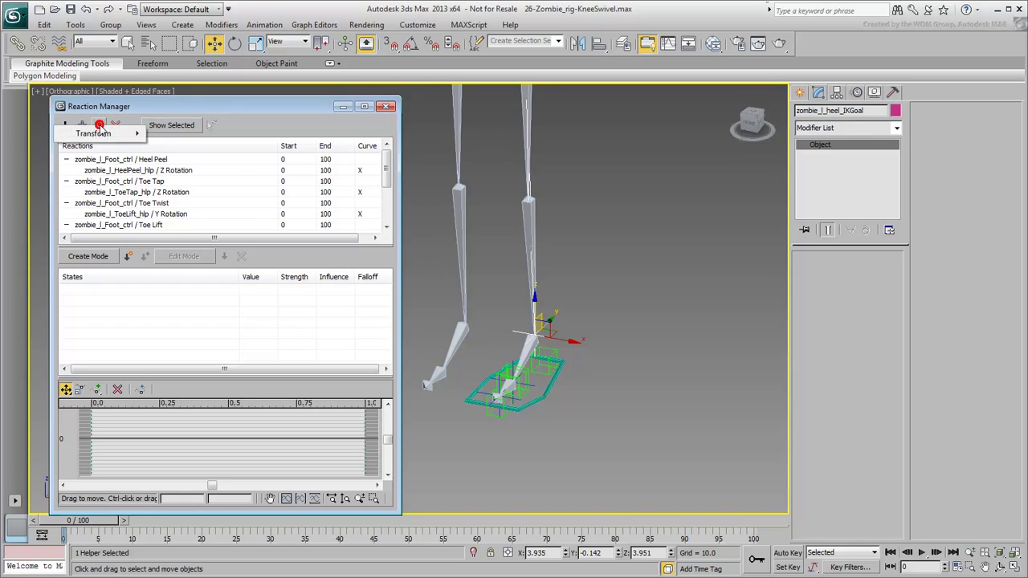
pyautogui.moveTo(102, 136)
pyautogui.click(189, 134)
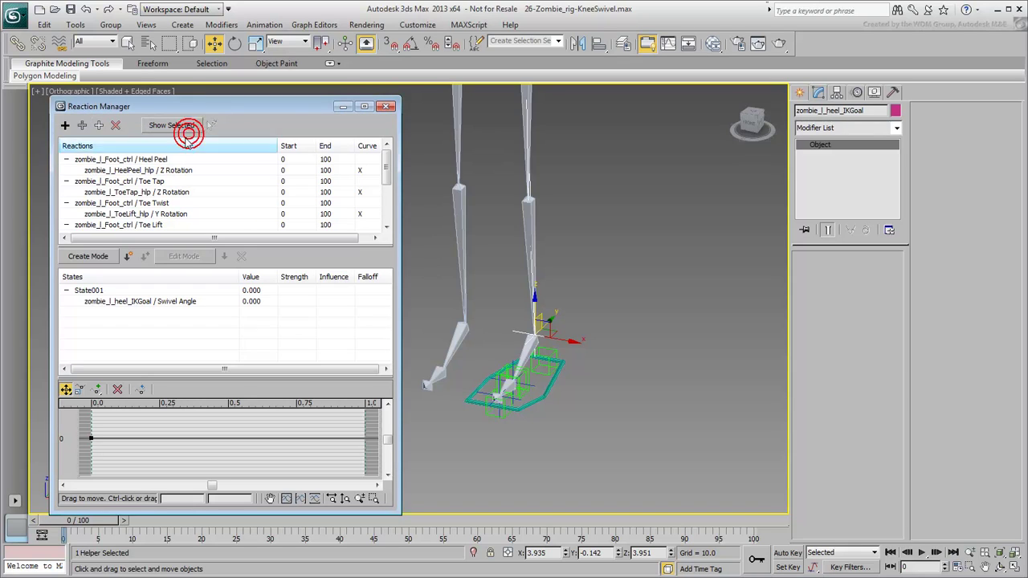
# - Create two more reaction states and set State002 to a master value of 10 with a Swivel Angle of 90
pyautogui.click(127, 259)
pyautogui.click(126, 259)
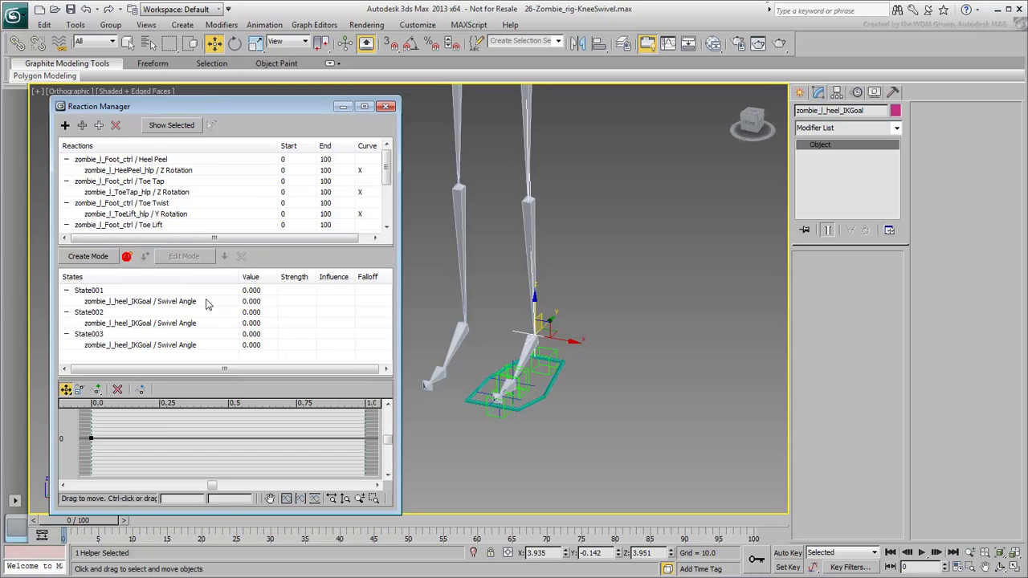
pyautogui.click(258, 312)
pyautogui.write('10')
pyautogui.press('Return')
pyautogui.click(259, 323)
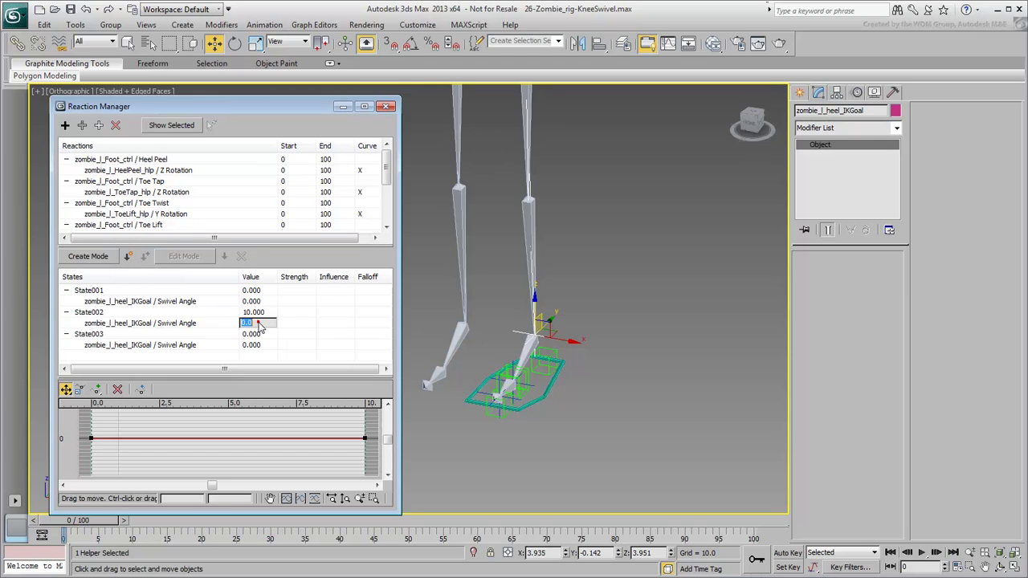
pyautogui.write('90')
pyautogui.press('Return')
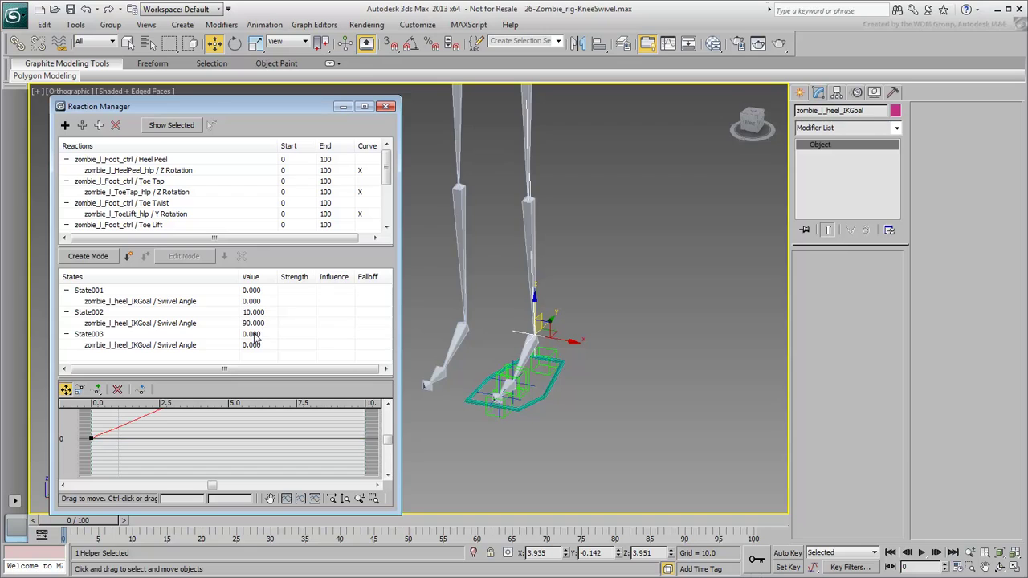
# - Set State003 to a master value of -10 with a Swivel Angle of -90
pyautogui.click(259, 334)
pyautogui.write('-10')
pyautogui.press('Return')
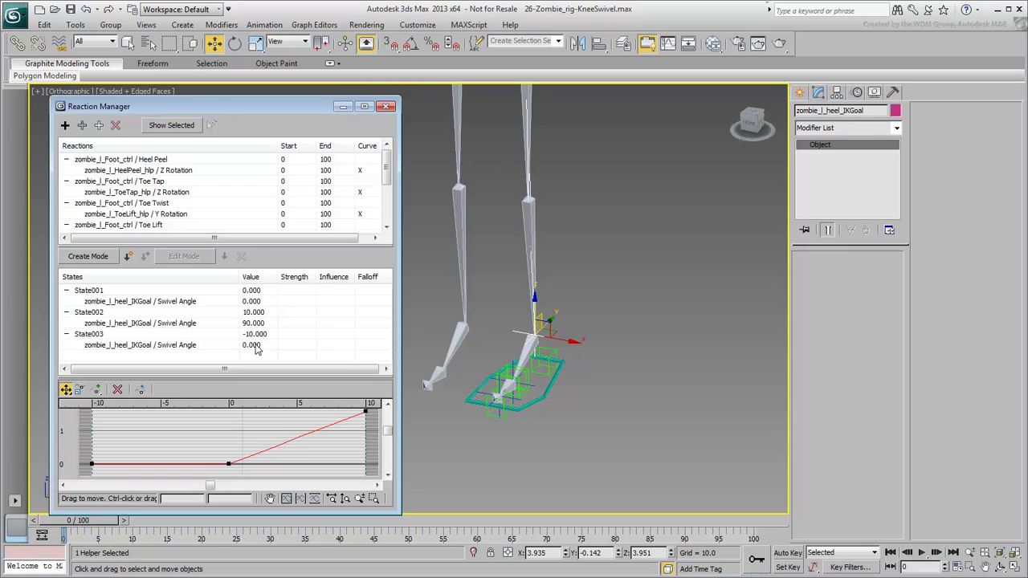
pyautogui.click(258, 345)
pyautogui.write('-90')
pyautogui.press('Return')
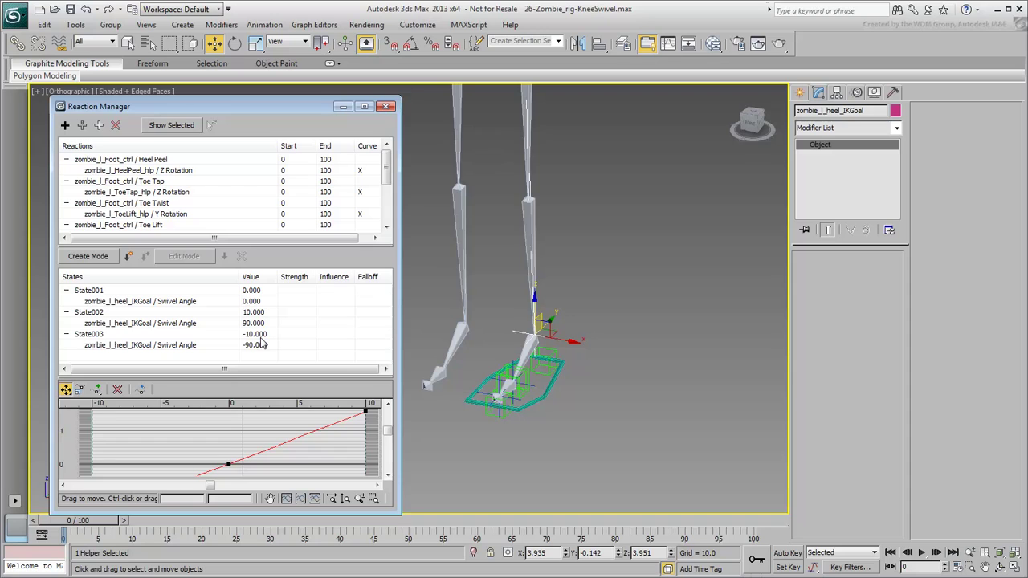
# - Pose the left foot control raised and rotated about 32° in Z, try the Knee Swivel spinner and reset it to 0
pyautogui.click(570, 388)
pyautogui.moveTo(547, 398); pyautogui.dragTo(545, 400)
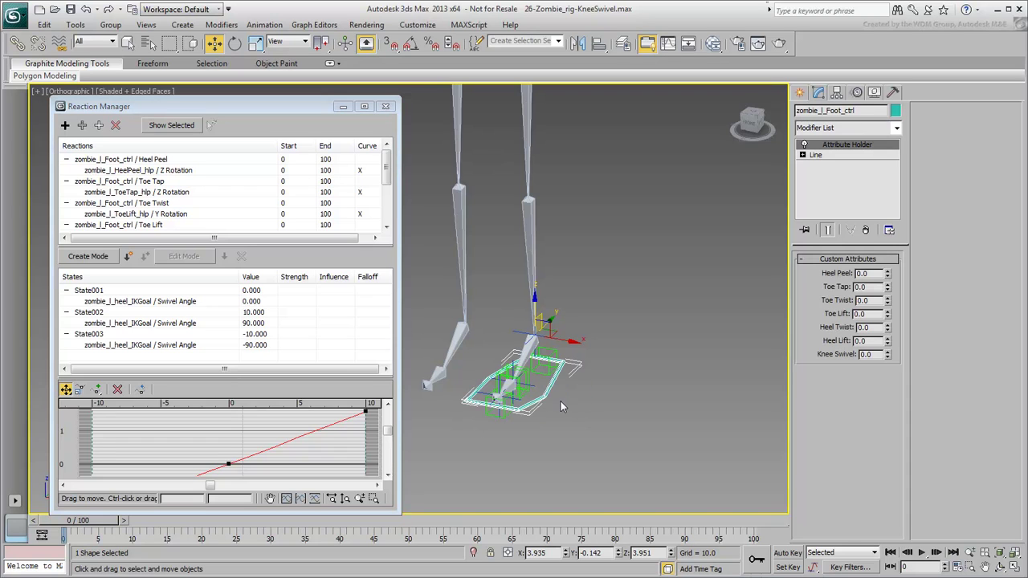
pyautogui.keyDown('alt'); pyautogui.moveTo(642, 341); pyautogui.dragTo(611, 343, button='middle'); pyautogui.keyUp('alt')
pyautogui.press('e')
pyautogui.moveTo(611, 343); pyautogui.dragTo(638, 287)
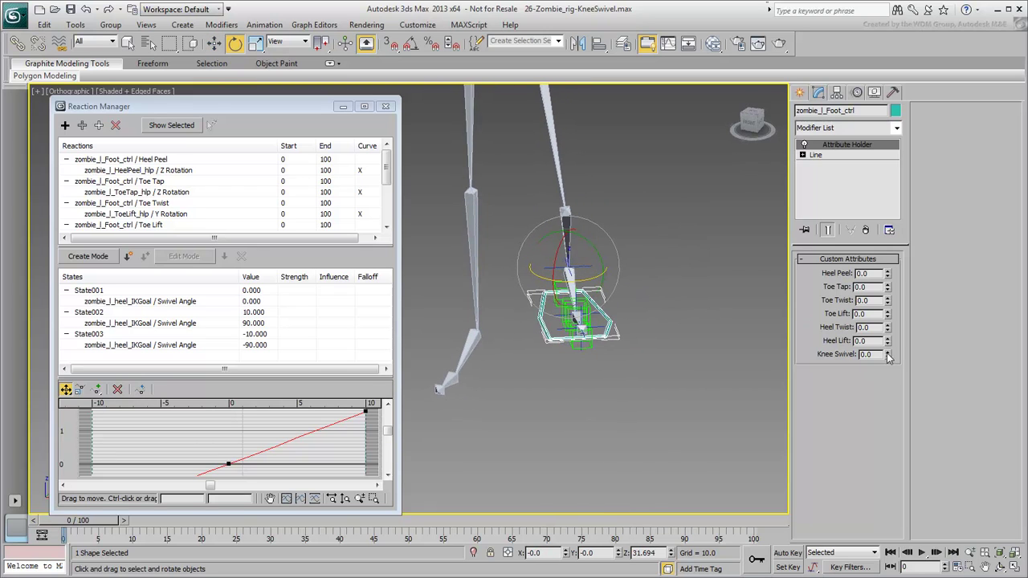
pyautogui.moveTo(889, 358)
pyautogui.mouseDown()
pyautogui.moveTo(890, 382)
pyautogui.moveTo(886, 331)
pyautogui.moveTo(886, 378)
pyautogui.mouseUp()
pyautogui.rightClick(885, 378)
# - Set the Swivel Angle to -90 in State002 and 90 in State003, test Knee Swivel and close the Reaction Manager
pyautogui.doubleClick(255, 325)
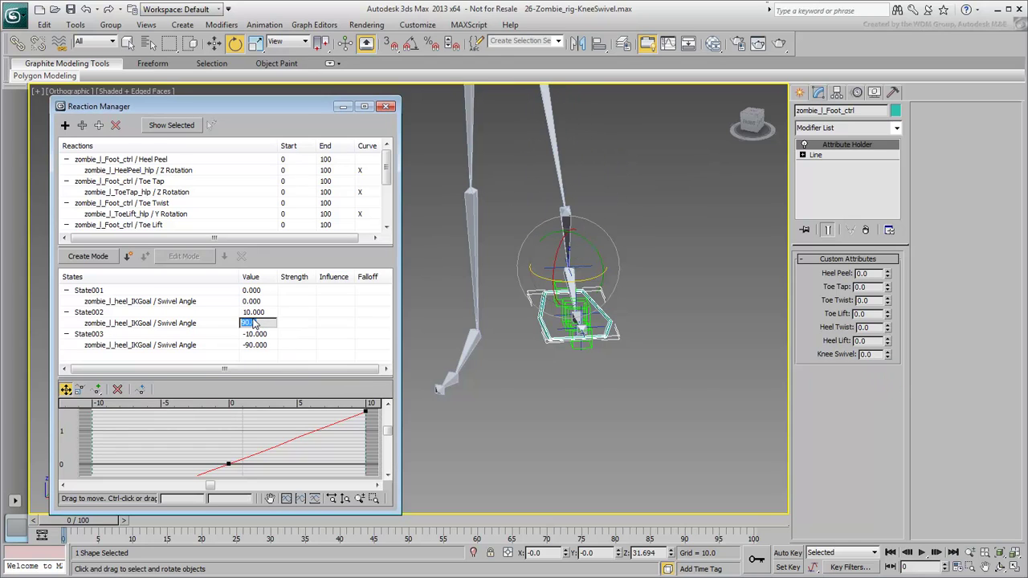
pyautogui.write('-90.000')
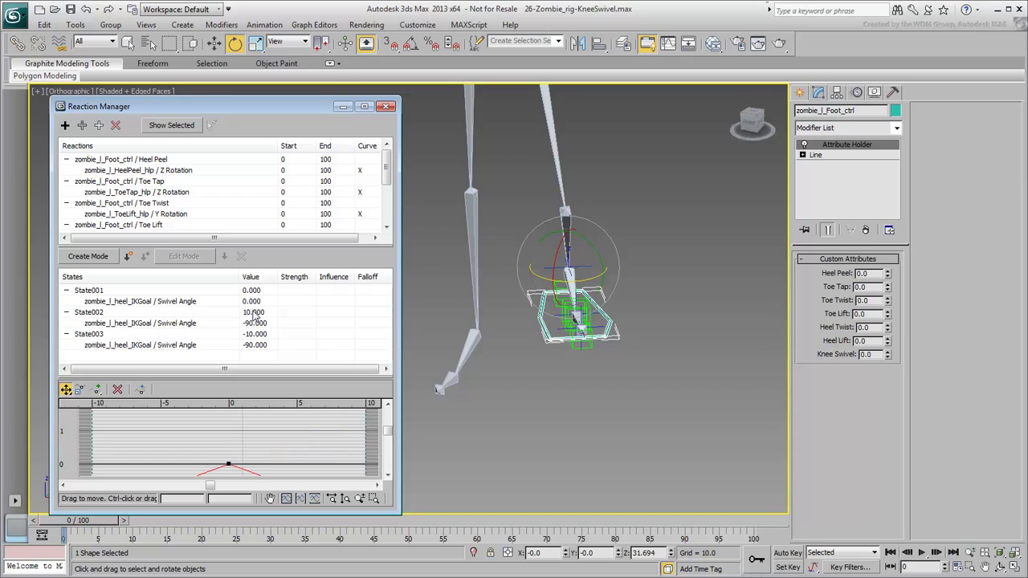
pyautogui.doubleClick(255, 344)
pyautogui.write('90')
pyautogui.press('Return')
pyautogui.moveTo(887, 356)
pyautogui.mouseDown()
pyautogui.moveTo(887, 324)
pyautogui.moveTo(882, 374)
pyautogui.mouseUp()
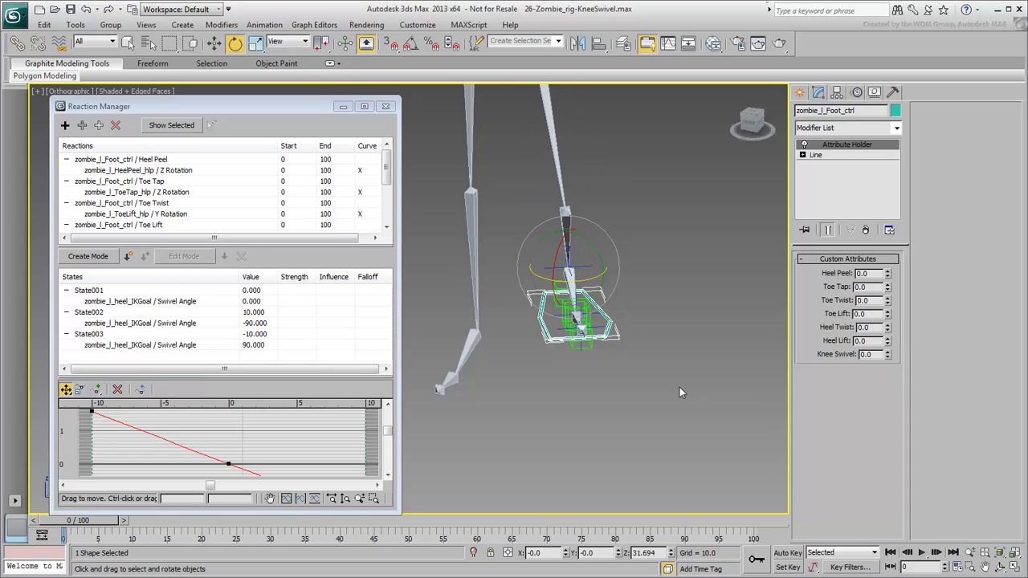
pyautogui.click(384, 106)
# - Rotate the left foot control to about 46° in Z, test the Knee Swivel spinner and reset it to 0
pyautogui.keyDown('alt'); pyautogui.moveTo(561, 424); pyautogui.dragTo(597, 358, button='middle'); pyautogui.keyUp('alt')
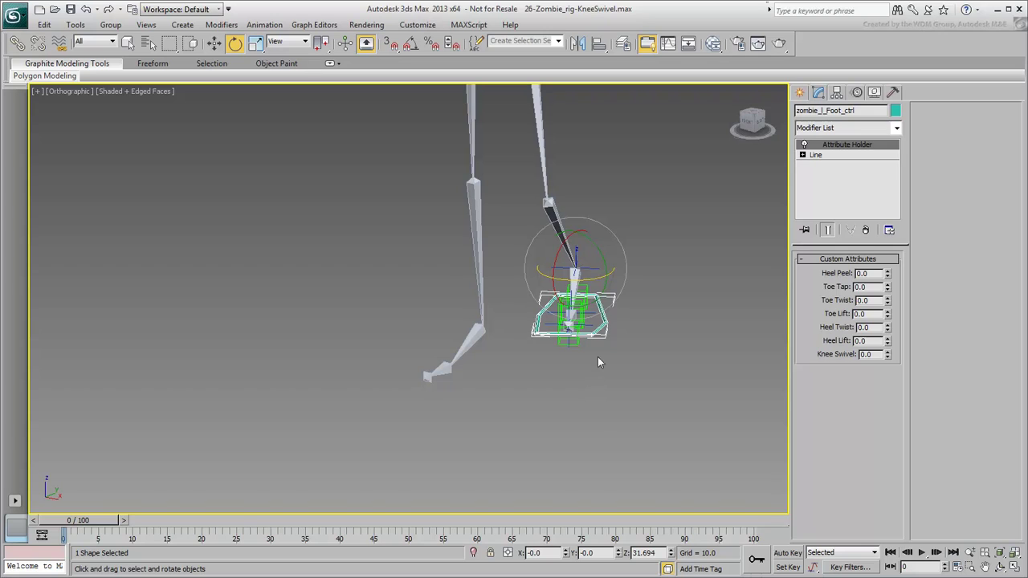
pyautogui.moveTo(589, 281); pyautogui.dragTo(671, 309)
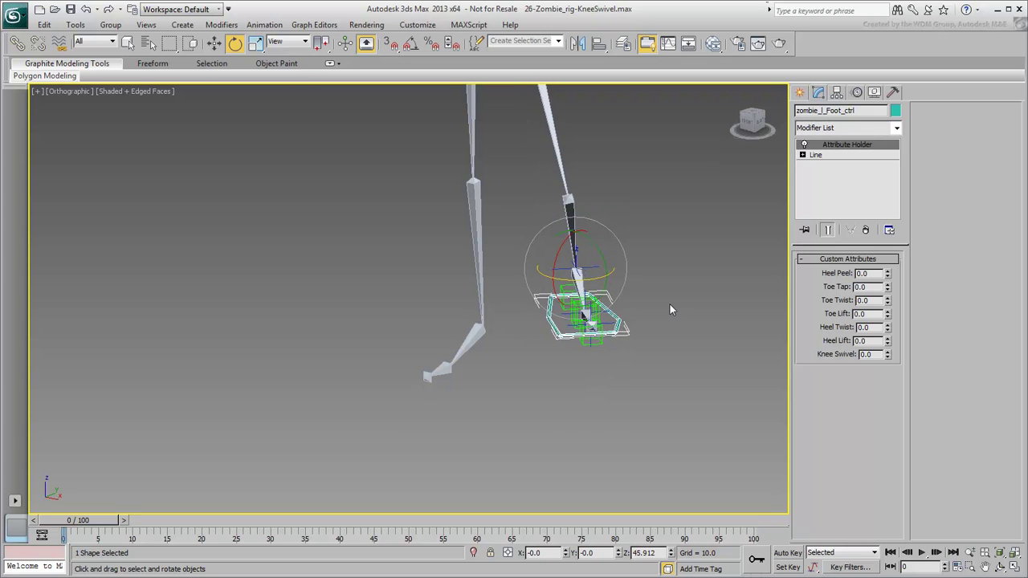
pyautogui.moveTo(887, 354)
pyautogui.mouseDown()
pyautogui.moveTo(890, 337)
pyautogui.moveTo(890, 350)
pyautogui.mouseUp()
pyautogui.rightClick(887, 355)
pyautogui.keyDown('alt'); pyautogui.moveTo(618, 389); pyautogui.dragTo(567, 396, button='middle'); pyautogui.keyUp('alt')
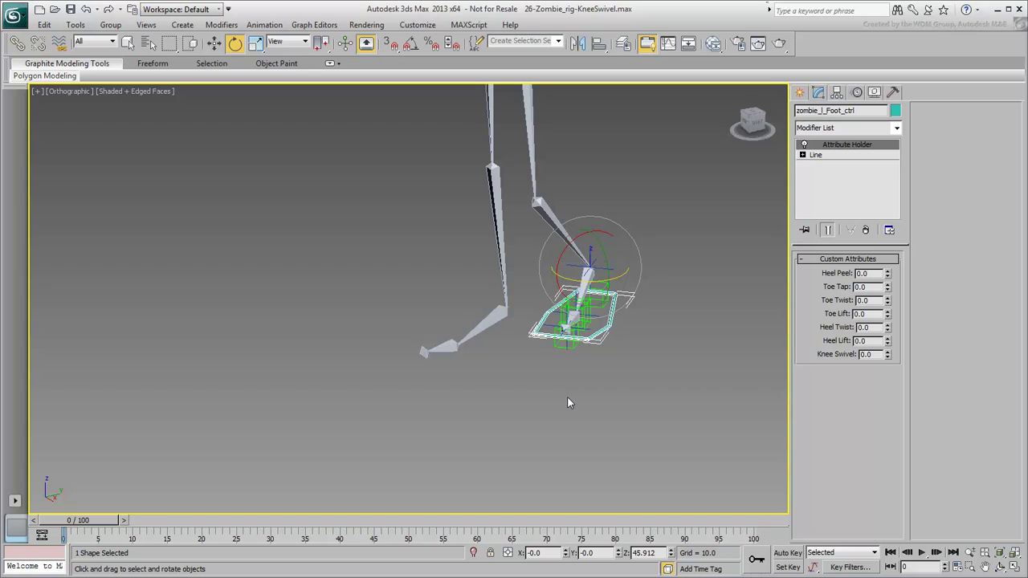
# - Return the left foot control to its rest pose with Transform To Zero
pyautogui.keyDown('alt'); pyautogui.rightClick(554, 395); pyautogui.keyUp('alt')
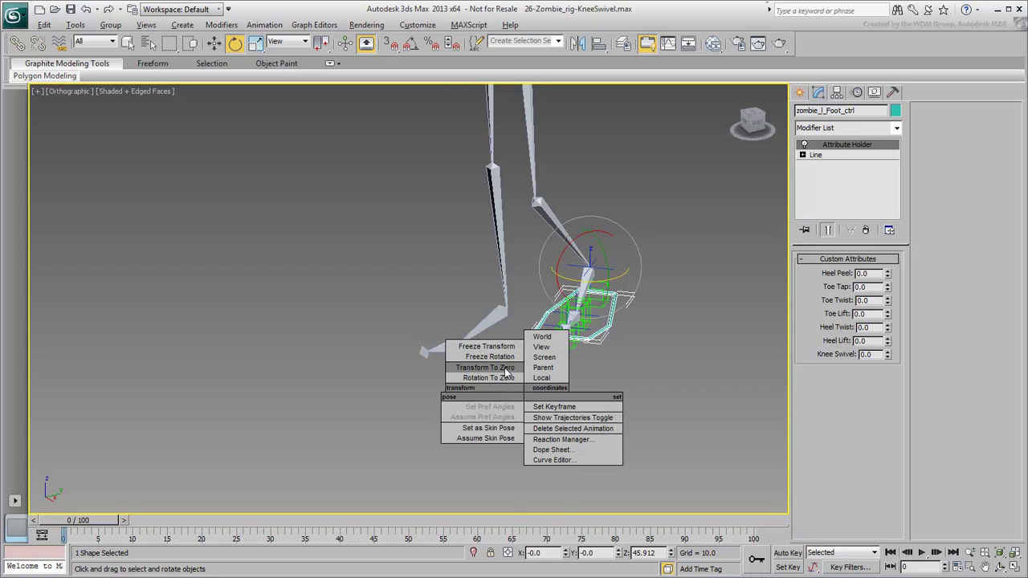
pyautogui.click(504, 367)
pyautogui.keyDown('alt'); pyautogui.moveTo(492, 325); pyautogui.dragTo(518, 343, button='middle'); pyautogui.keyUp('alt')
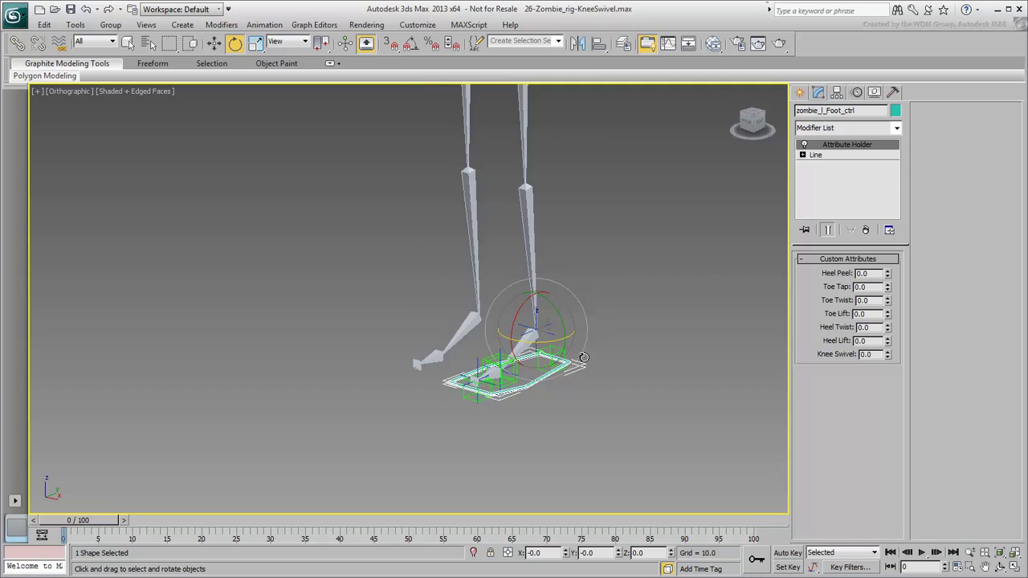
pyautogui.scroll(2, 579, 352)
pyautogui.moveTo(610, 306); pyautogui.dragTo(629, 366, button='middle')
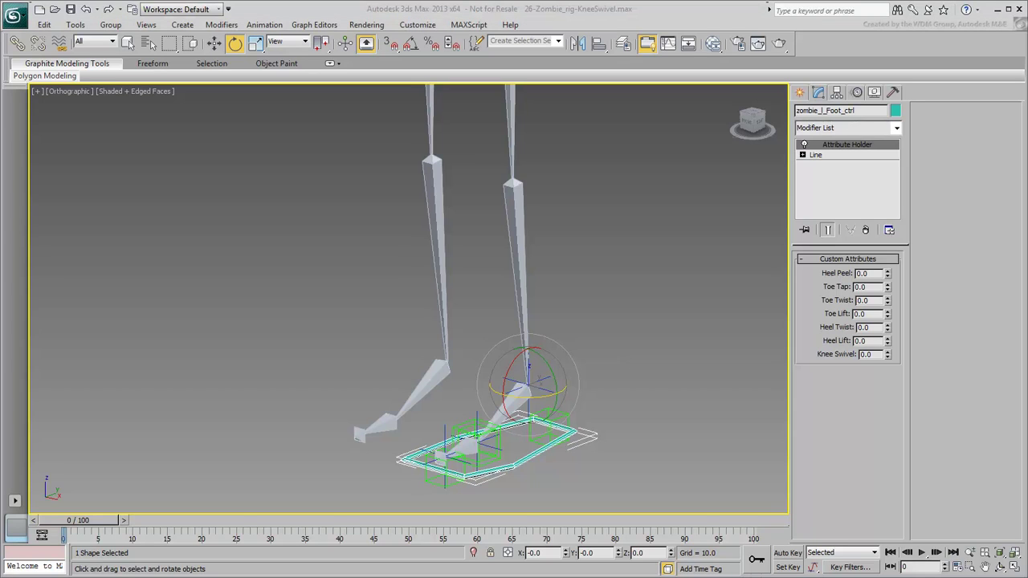
# - Open the scene 27-Zombie_rig-Spine.max without saving the changes to the current scene
pyautogui.moveTo(863, 392); pyautogui.dragTo(649, 322)
pyautogui.click(668, 330)
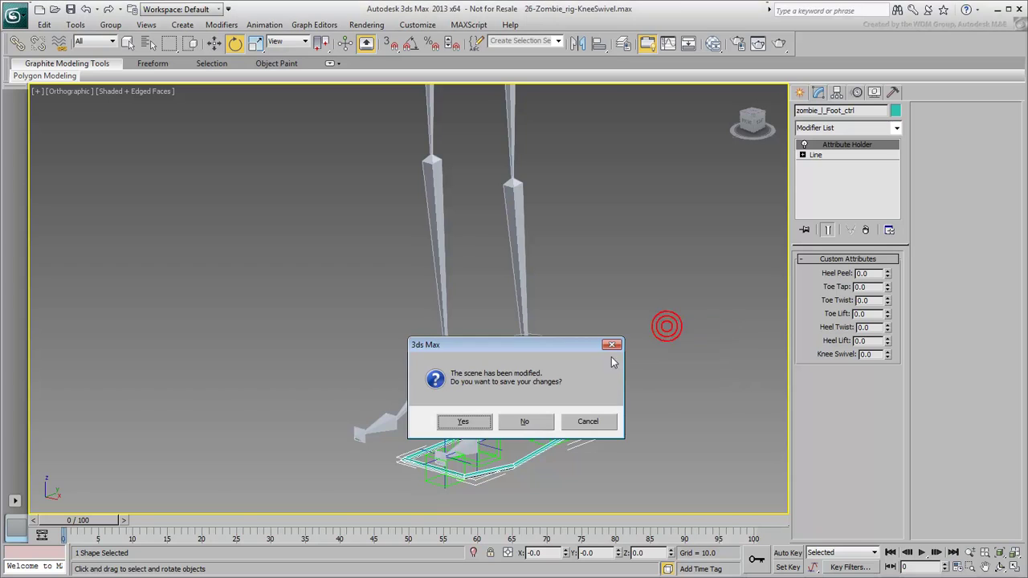
pyautogui.click(525, 420)
# - Select the left and right foot controls in turn to inspect their custom attributes
pyautogui.moveTo(521, 422); pyautogui.dragTo(489, 342, button='middle')
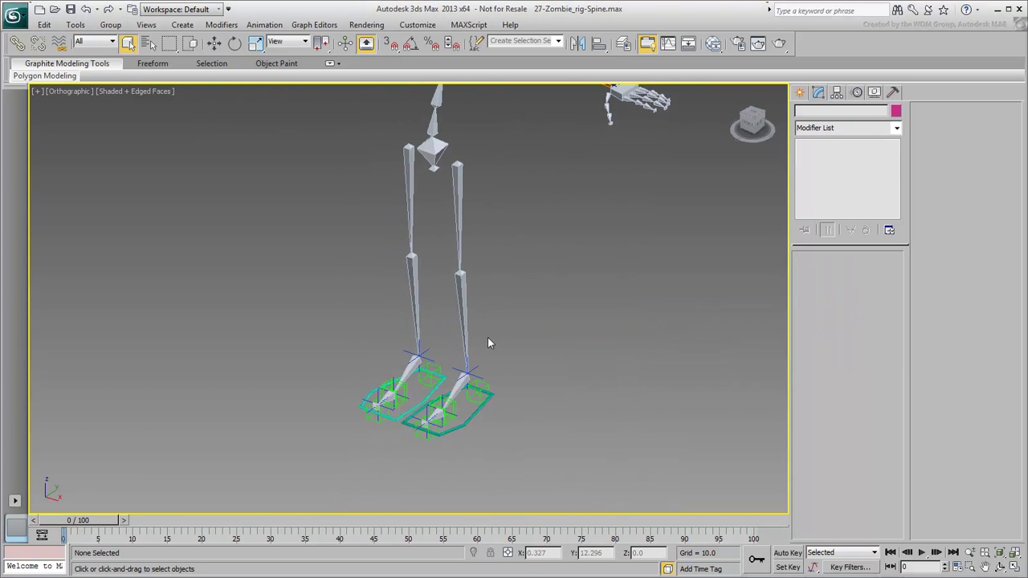
pyautogui.moveTo(531, 379); pyautogui.dragTo(557, 382, button='middle')
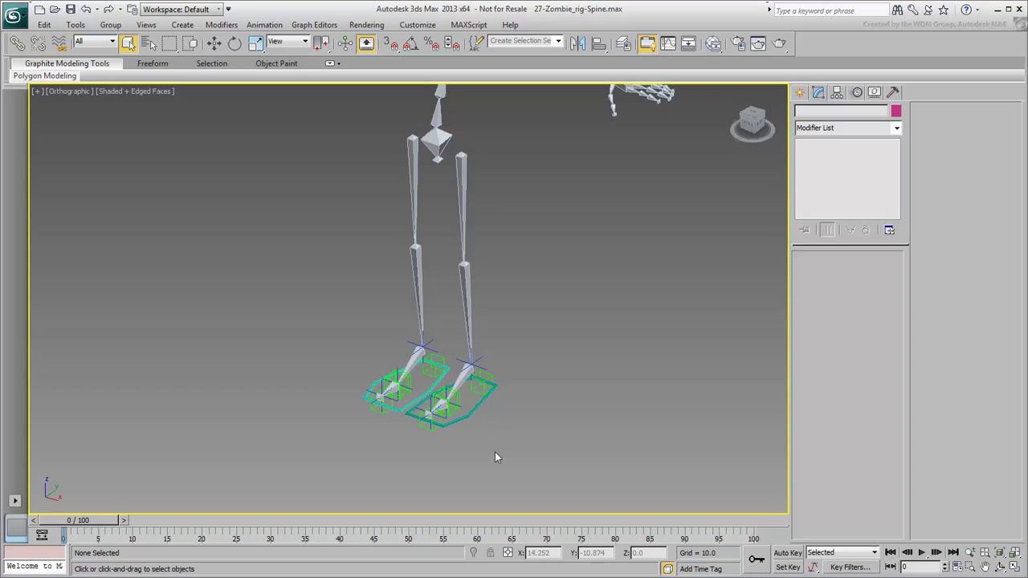
pyautogui.click(465, 407)
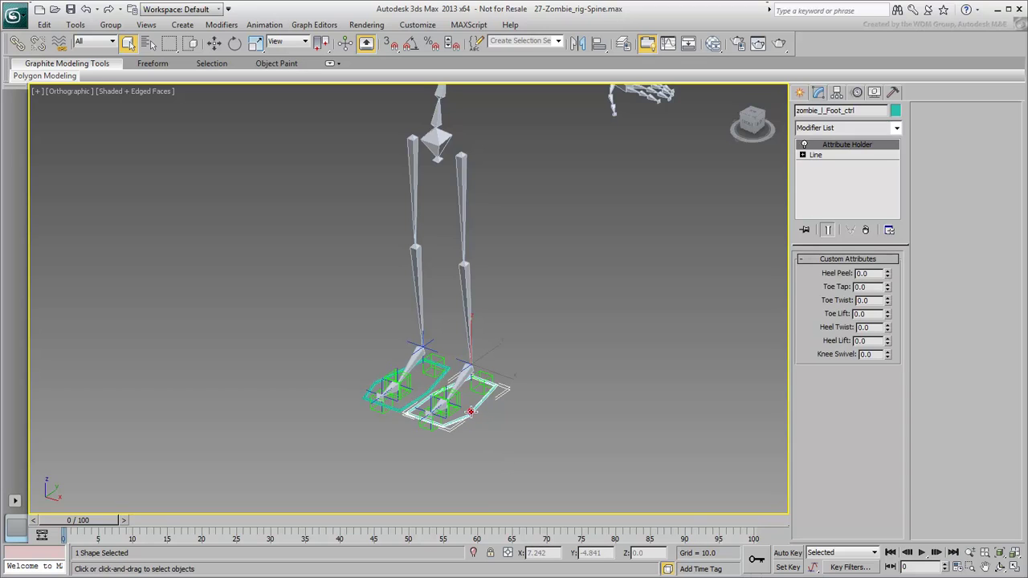
pyautogui.click(395, 409)
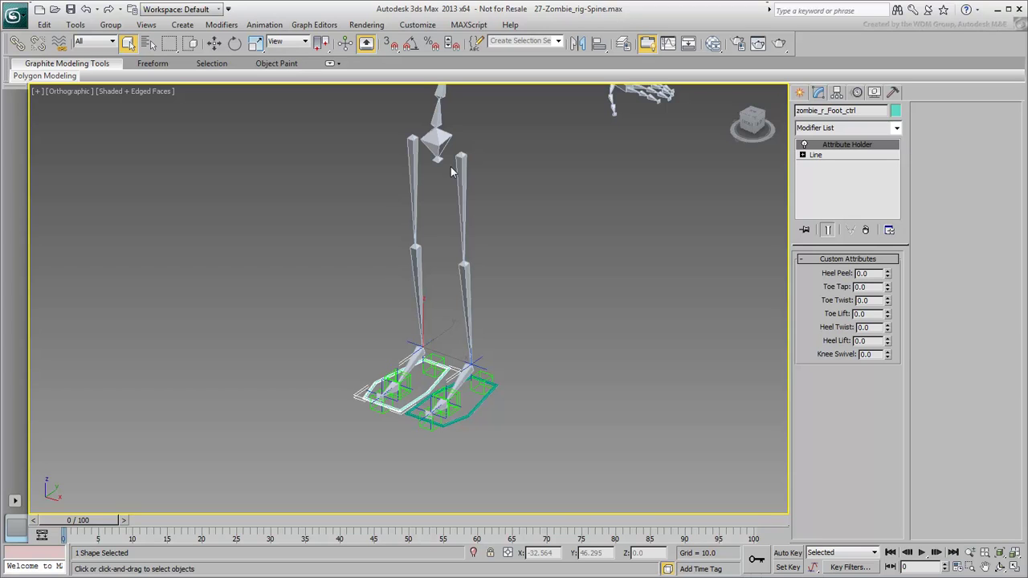
# - Move the zombie_Pelvis_bone down slightly so that both knees bend
pyautogui.click(439, 144)
pyautogui.press('w')
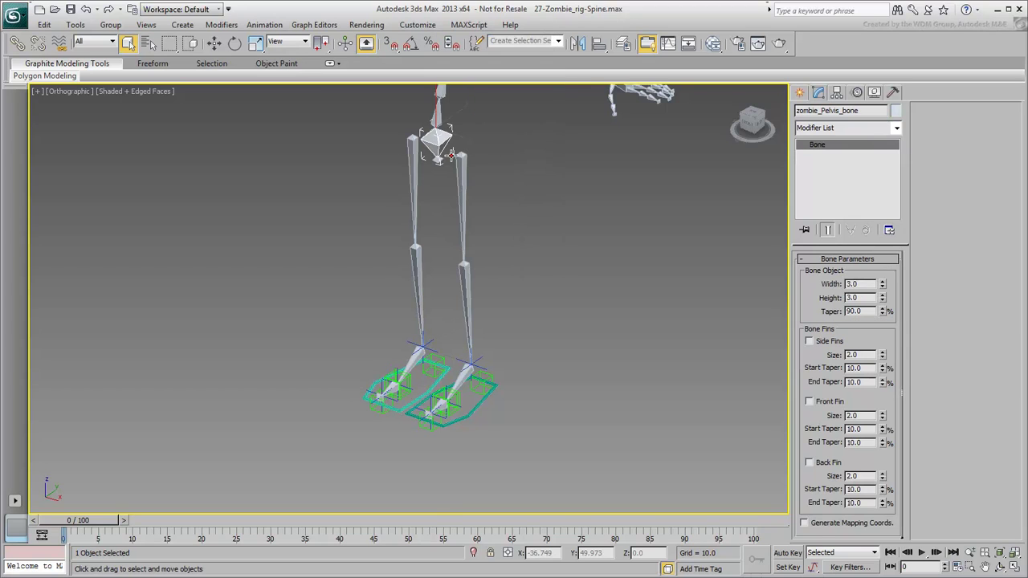
pyautogui.moveTo(436, 105); pyautogui.dragTo(437, 126)
# - Move the two foot controls apart and rotate the right one to about -24° and the left one to about 18° in Z
pyautogui.click(477, 414)
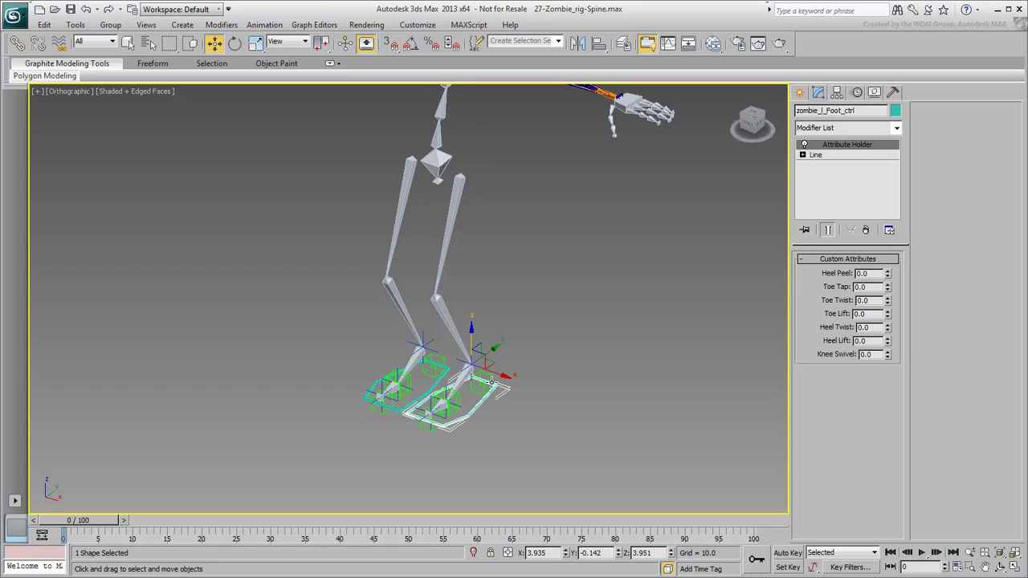
pyautogui.moveTo(494, 367); pyautogui.dragTo(554, 363)
pyautogui.moveTo(426, 394); pyautogui.dragTo(332, 370)
pyautogui.rightClick(354, 401)
pyautogui.click(366, 423)
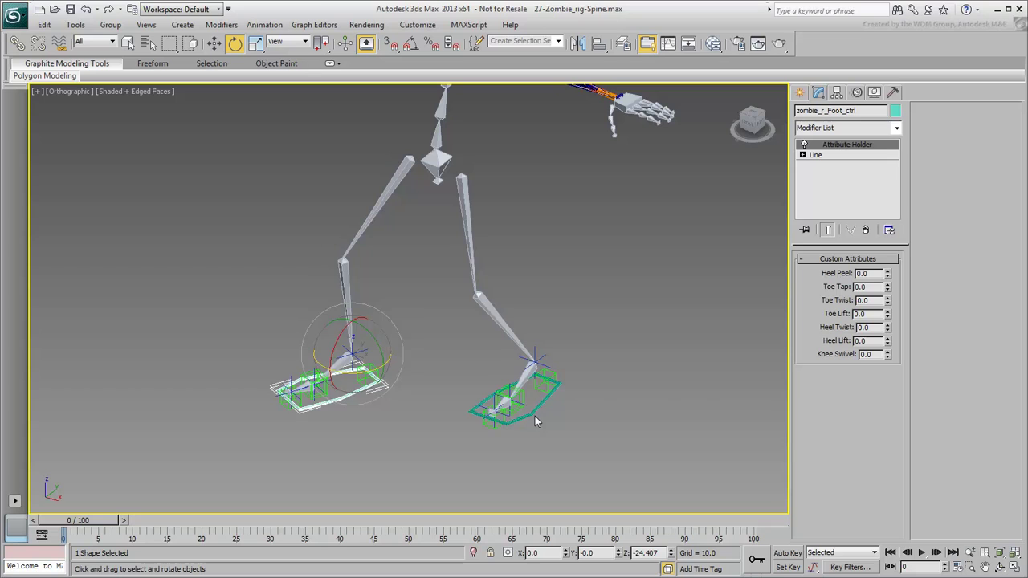
pyautogui.moveTo(533, 415); pyautogui.dragTo(557, 421)
pyautogui.keyDown('alt'); pyautogui.moveTo(684, 383); pyautogui.dragTo(754, 318, button='middle'); pyautogui.keyUp('alt')
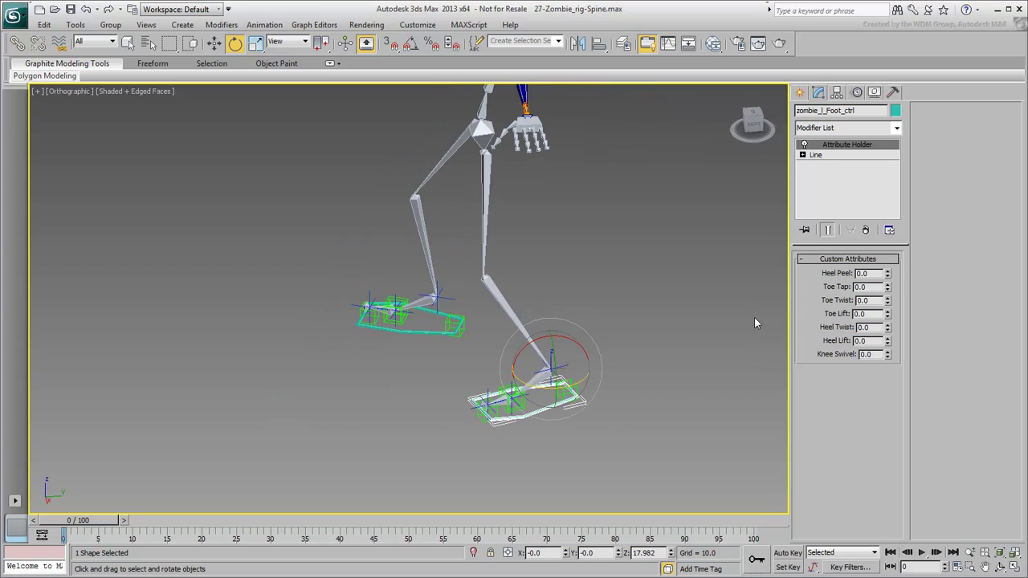
# - Set the left foot control's Heel Peel to 4.6, and increase the right foot control's Toe Twist
pyautogui.moveTo(888, 275); pyautogui.dragTo(887, 260)
pyautogui.keyDown('alt'); pyautogui.moveTo(410, 330); pyautogui.dragTo(530, 324, button='middle'); pyautogui.keyUp('alt')
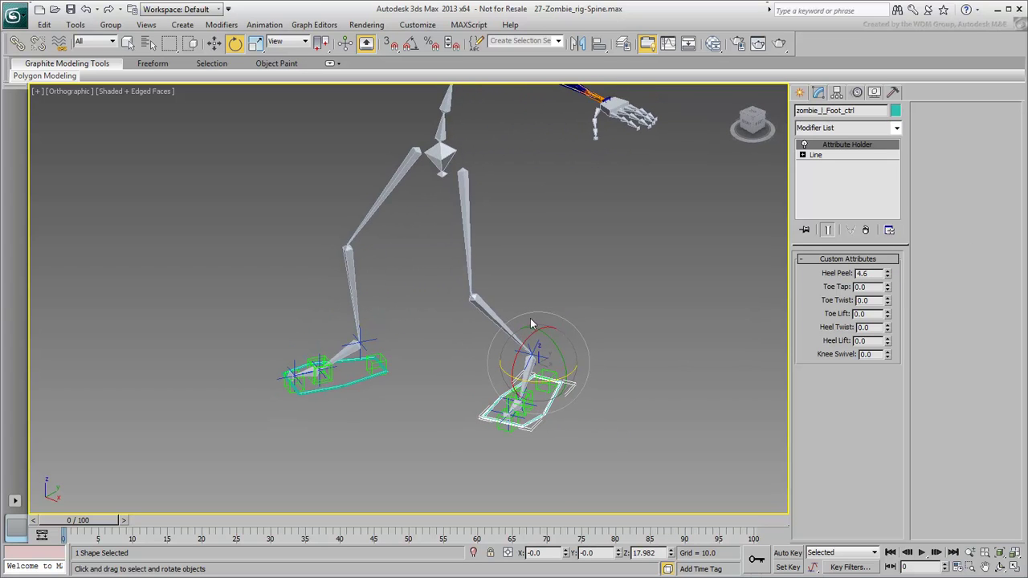
pyautogui.click(347, 391)
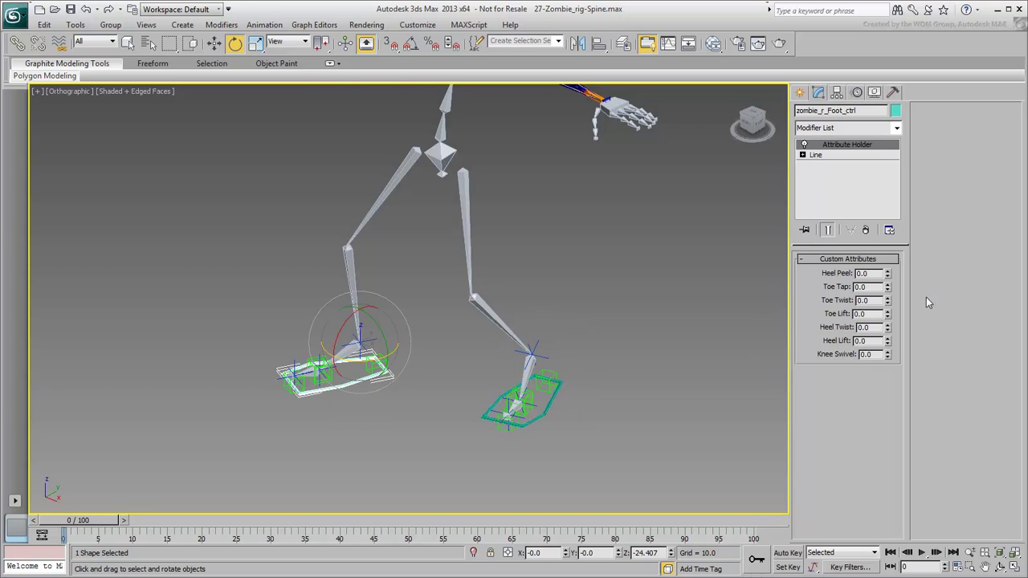
pyautogui.moveTo(887, 301); pyautogui.dragTo(889, 275)
pyautogui.keyDown('alt'); pyautogui.moveTo(490, 368); pyautogui.dragTo(522, 343, button='middle'); pyautogui.keyUp('alt')
# - Set the left foot control's Knee Swivel to 2.0 to turn the left knee
pyautogui.click(472, 374)
pyautogui.click(526, 367)
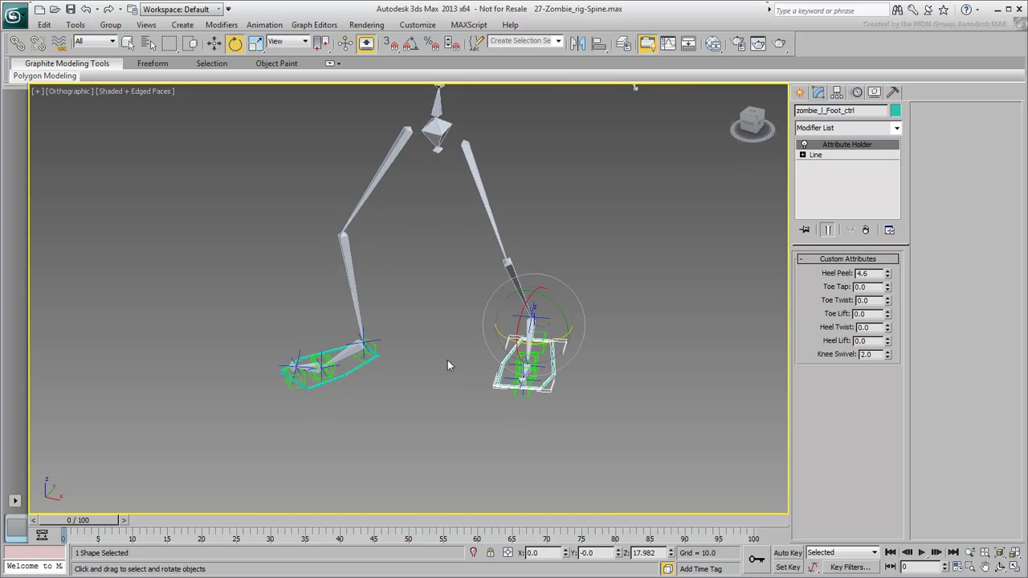
pyautogui.keyDown('alt'); pyautogui.moveTo(452, 360); pyautogui.dragTo(437, 384, button='middle'); pyautogui.keyUp('alt')
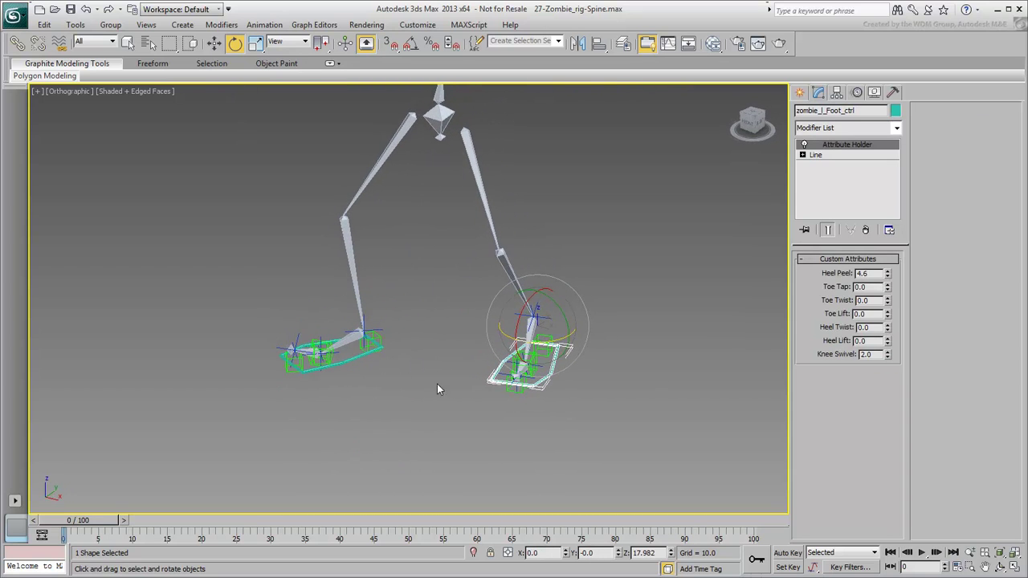
# - Deselect the left foot control and bring the whole zombie skeleton into view to check the pose
pyautogui.click(435, 399)
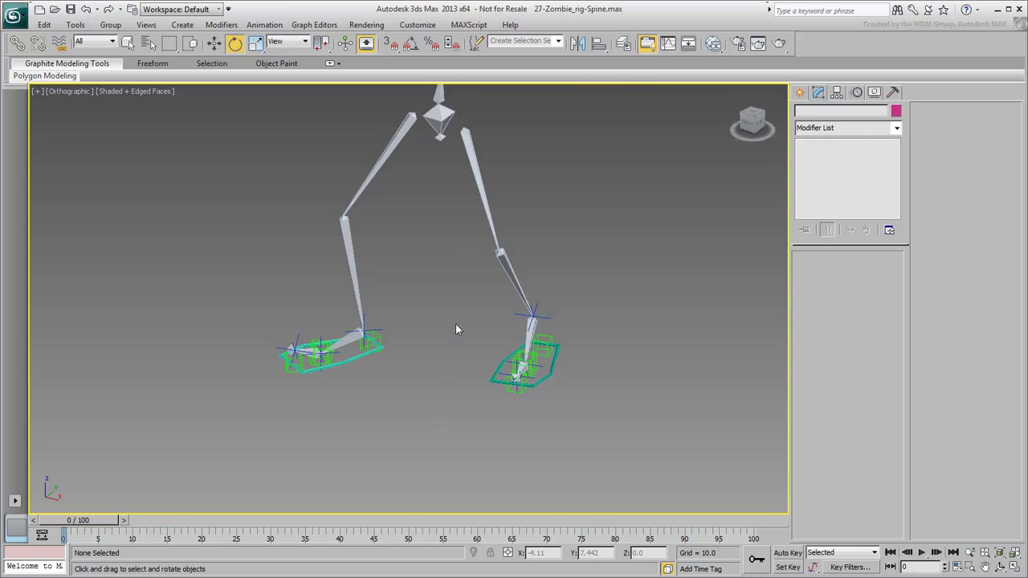
pyautogui.scroll(-2, 447, 382)
pyautogui.moveTo(456, 325); pyautogui.dragTo(436, 391, button='middle')
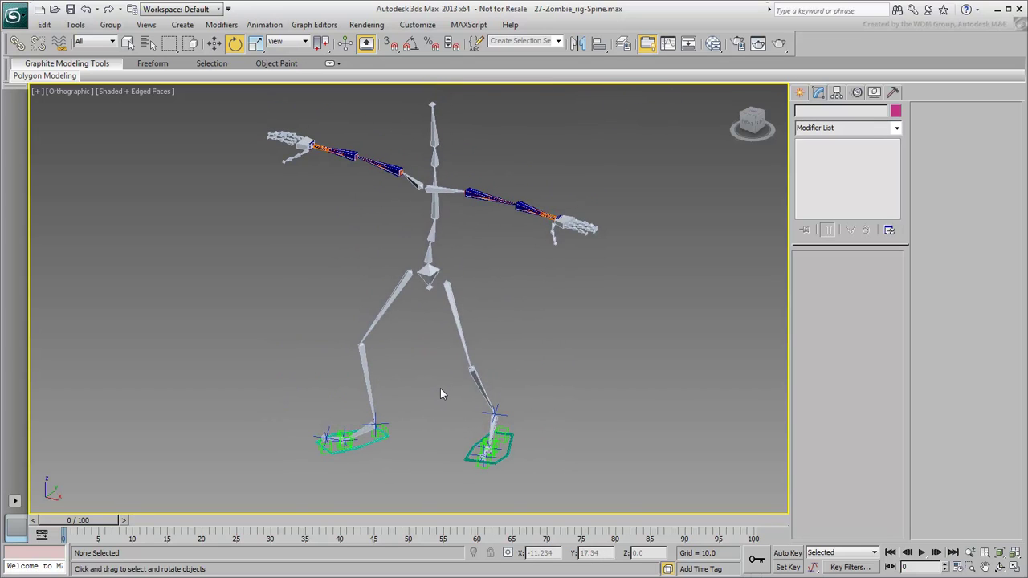